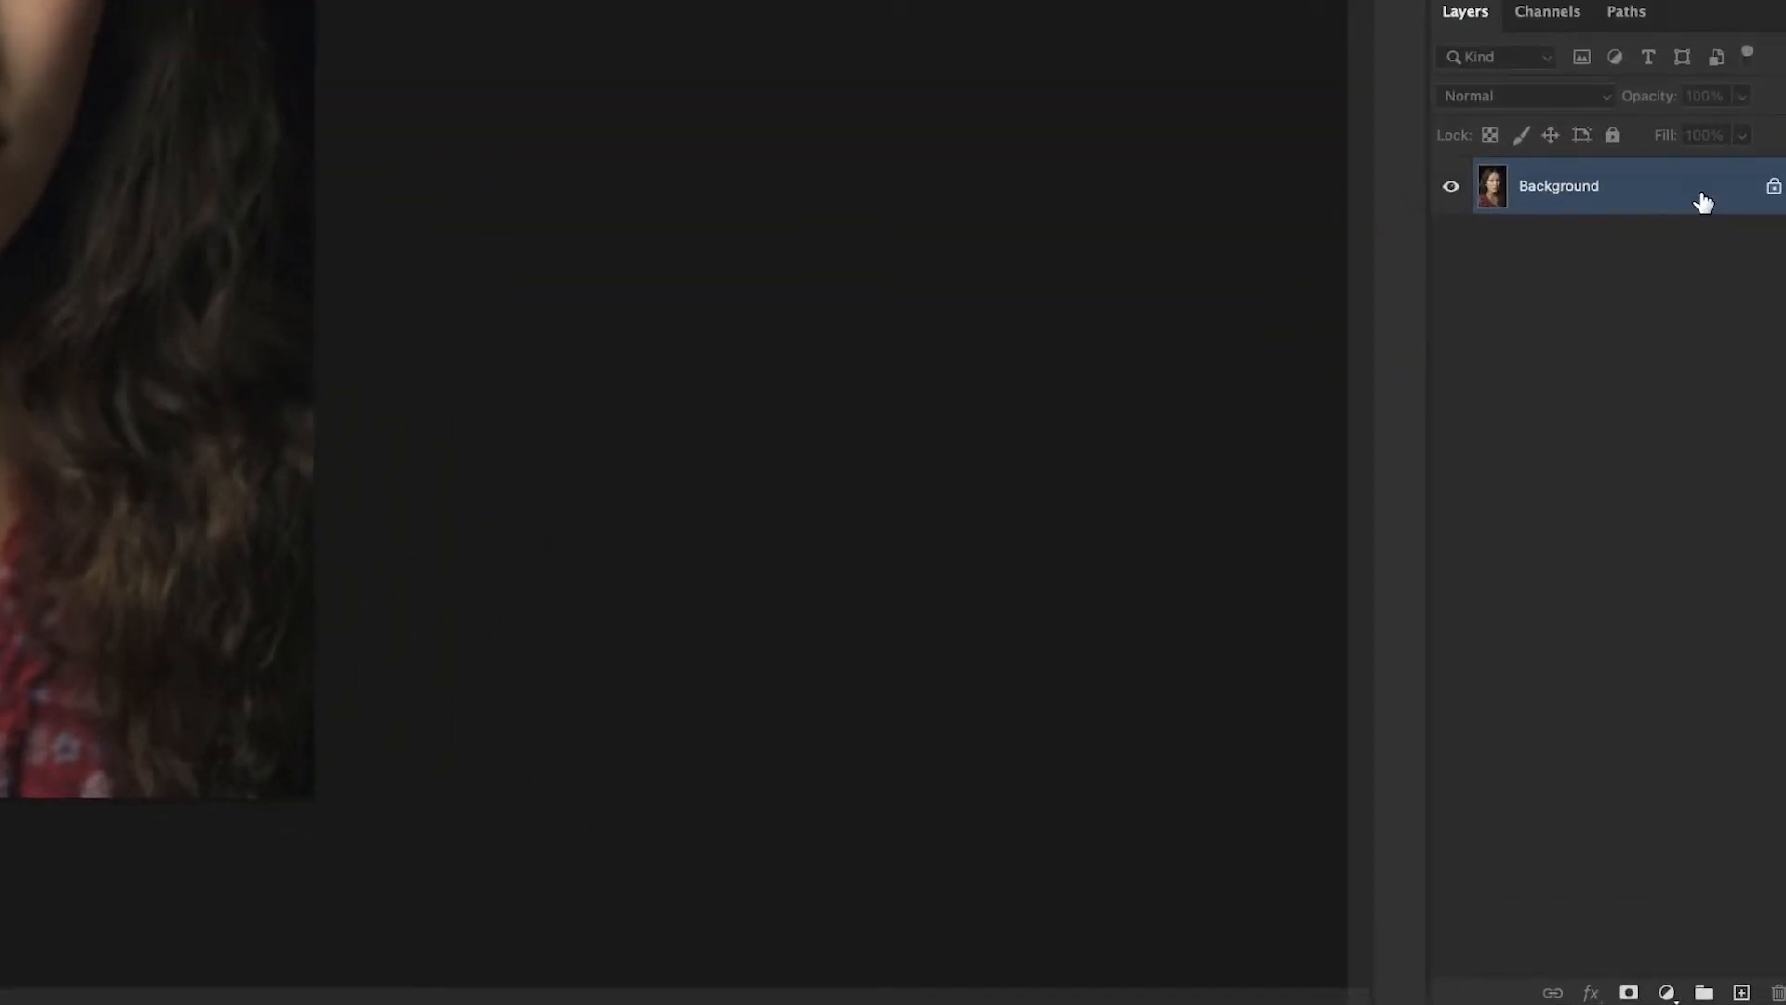
# Duplicate the Background layer and choose the Dodge tool with its range kept at Midtones.
pyautogui.moveTo(1703, 203); pyautogui.dragTo(1741, 993)
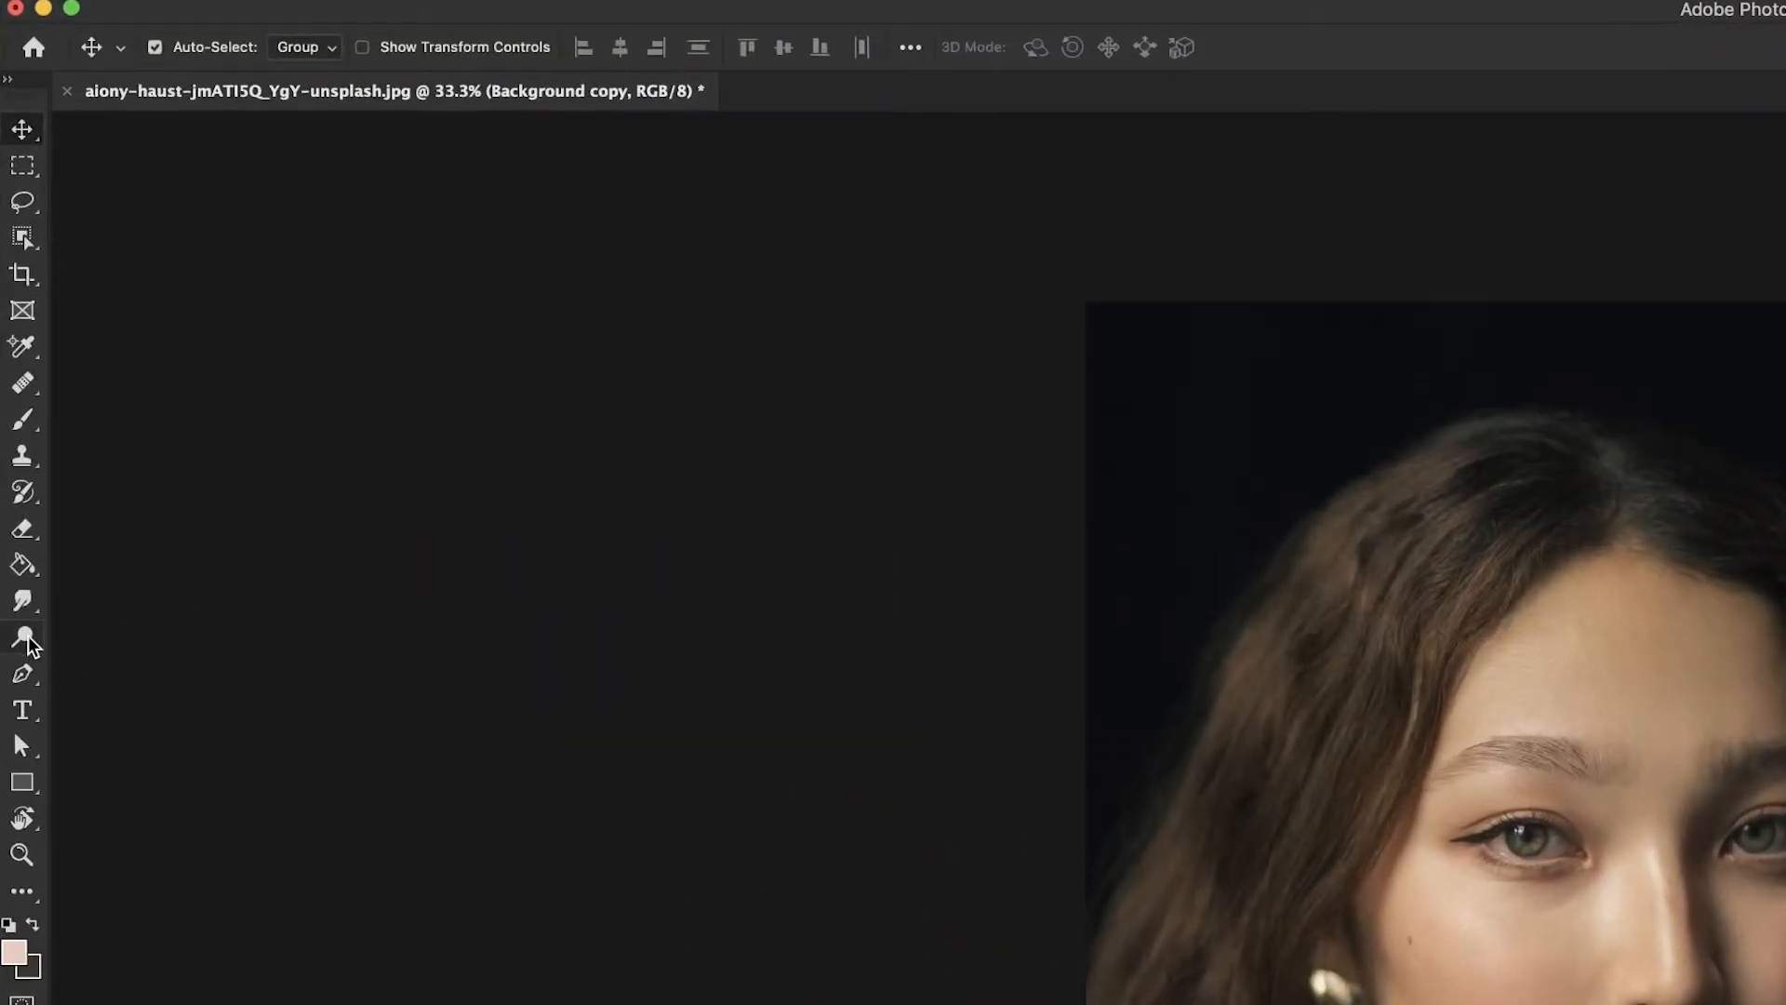
pyautogui.click(26, 640)
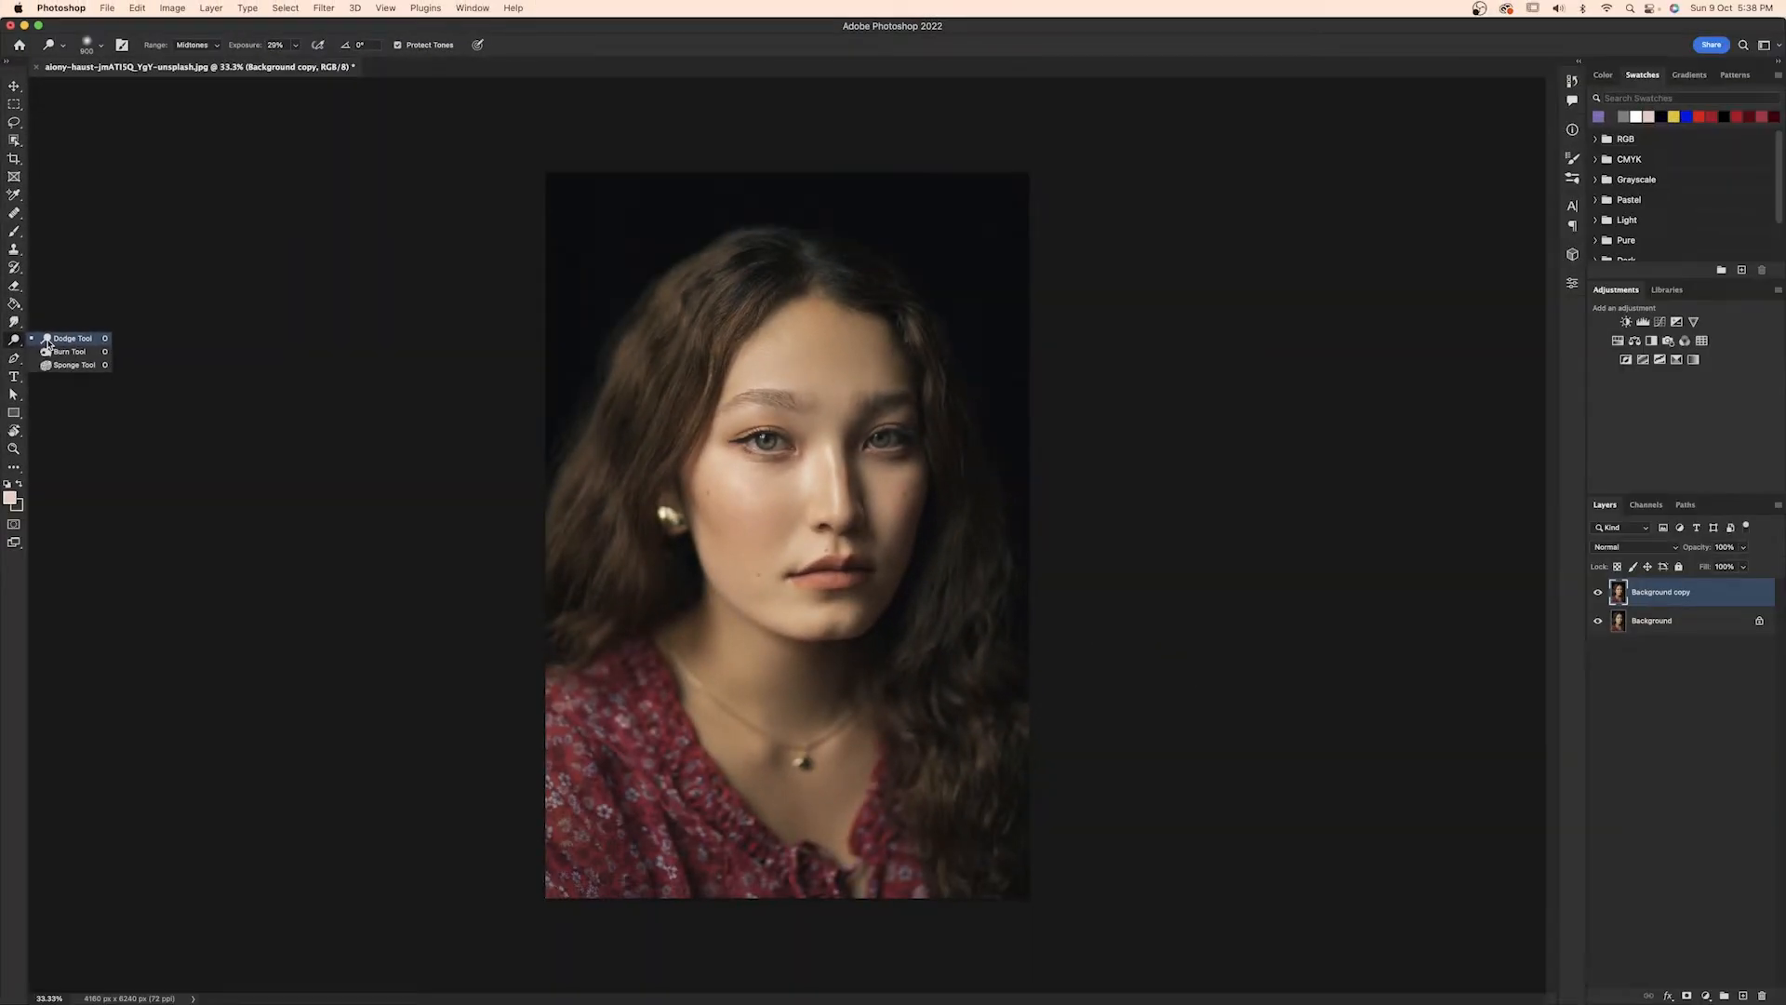
pyautogui.click(48, 340)
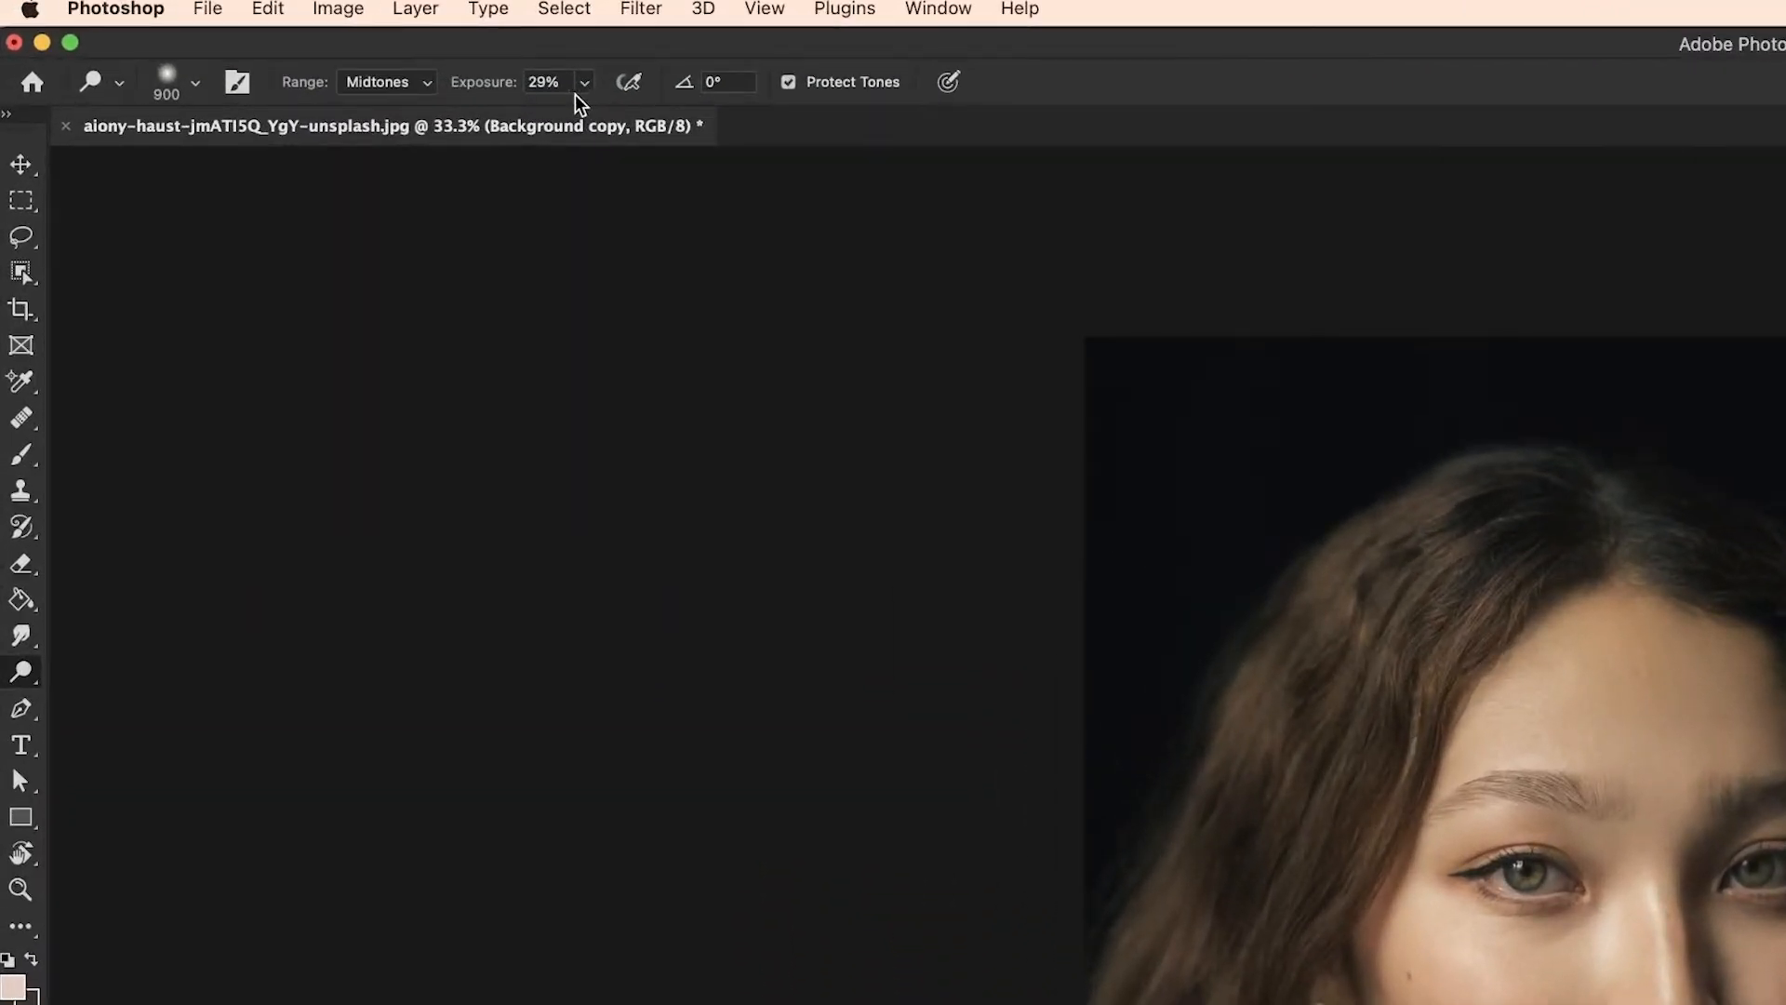
pyautogui.click(383, 85)
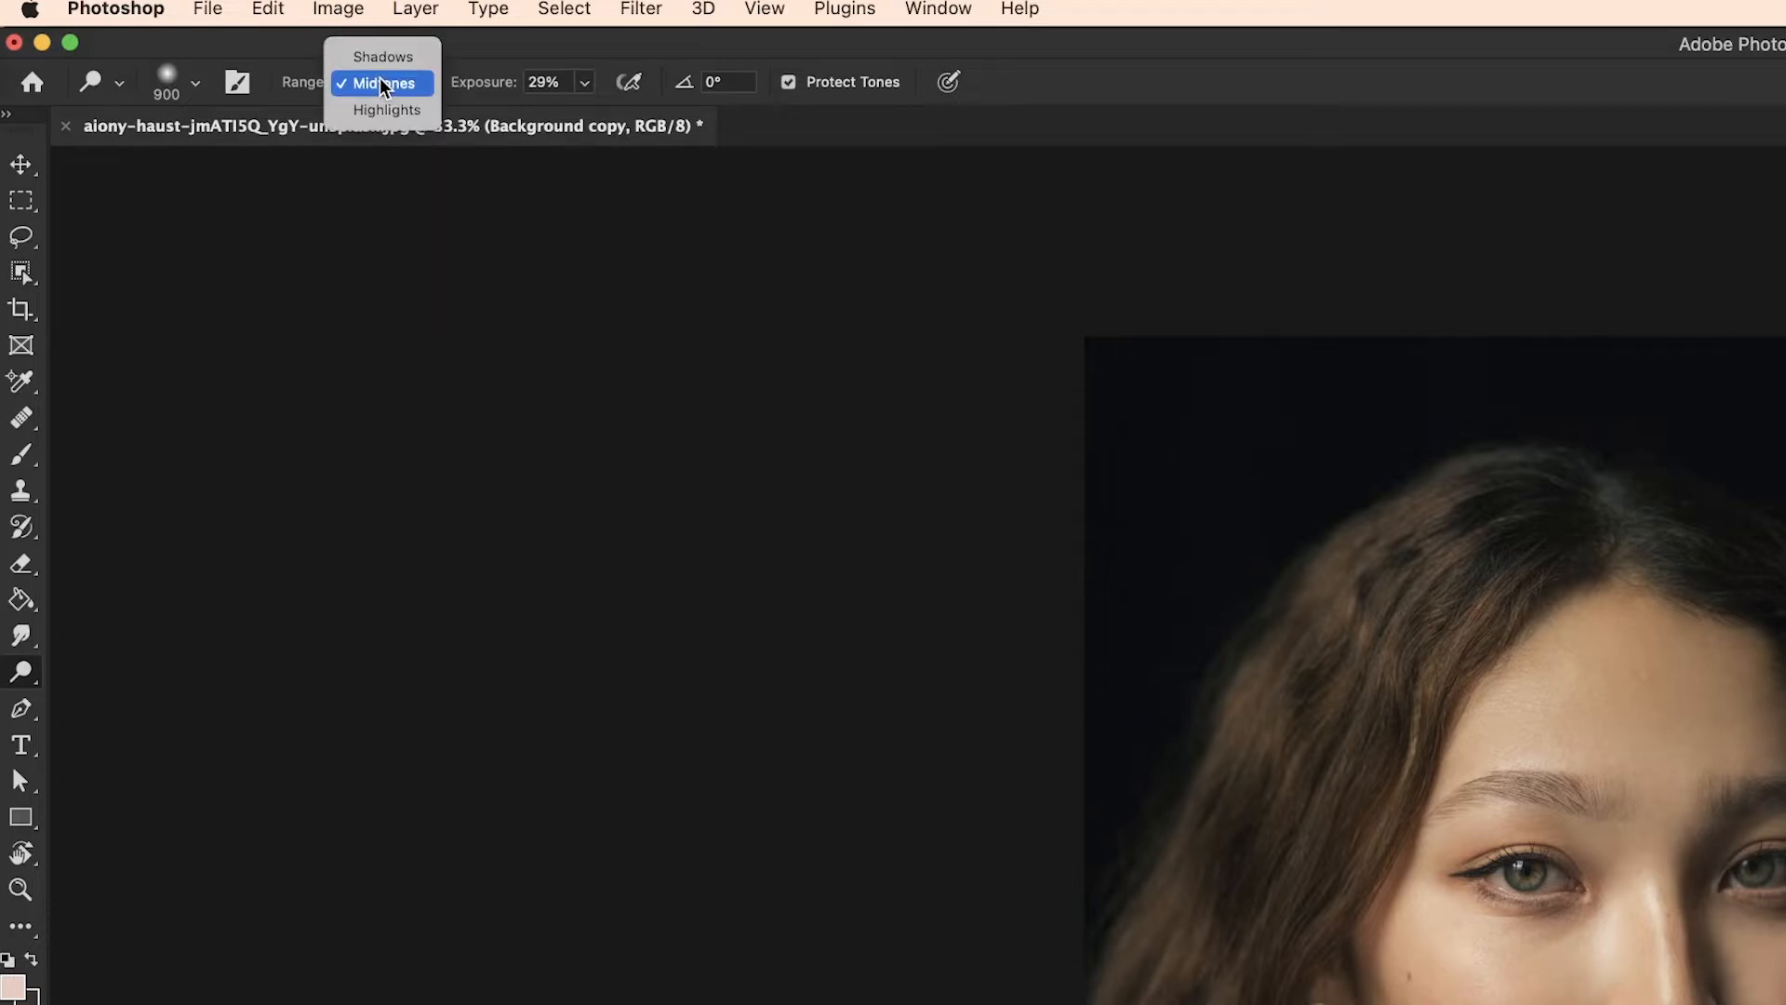
pyautogui.click(385, 87)
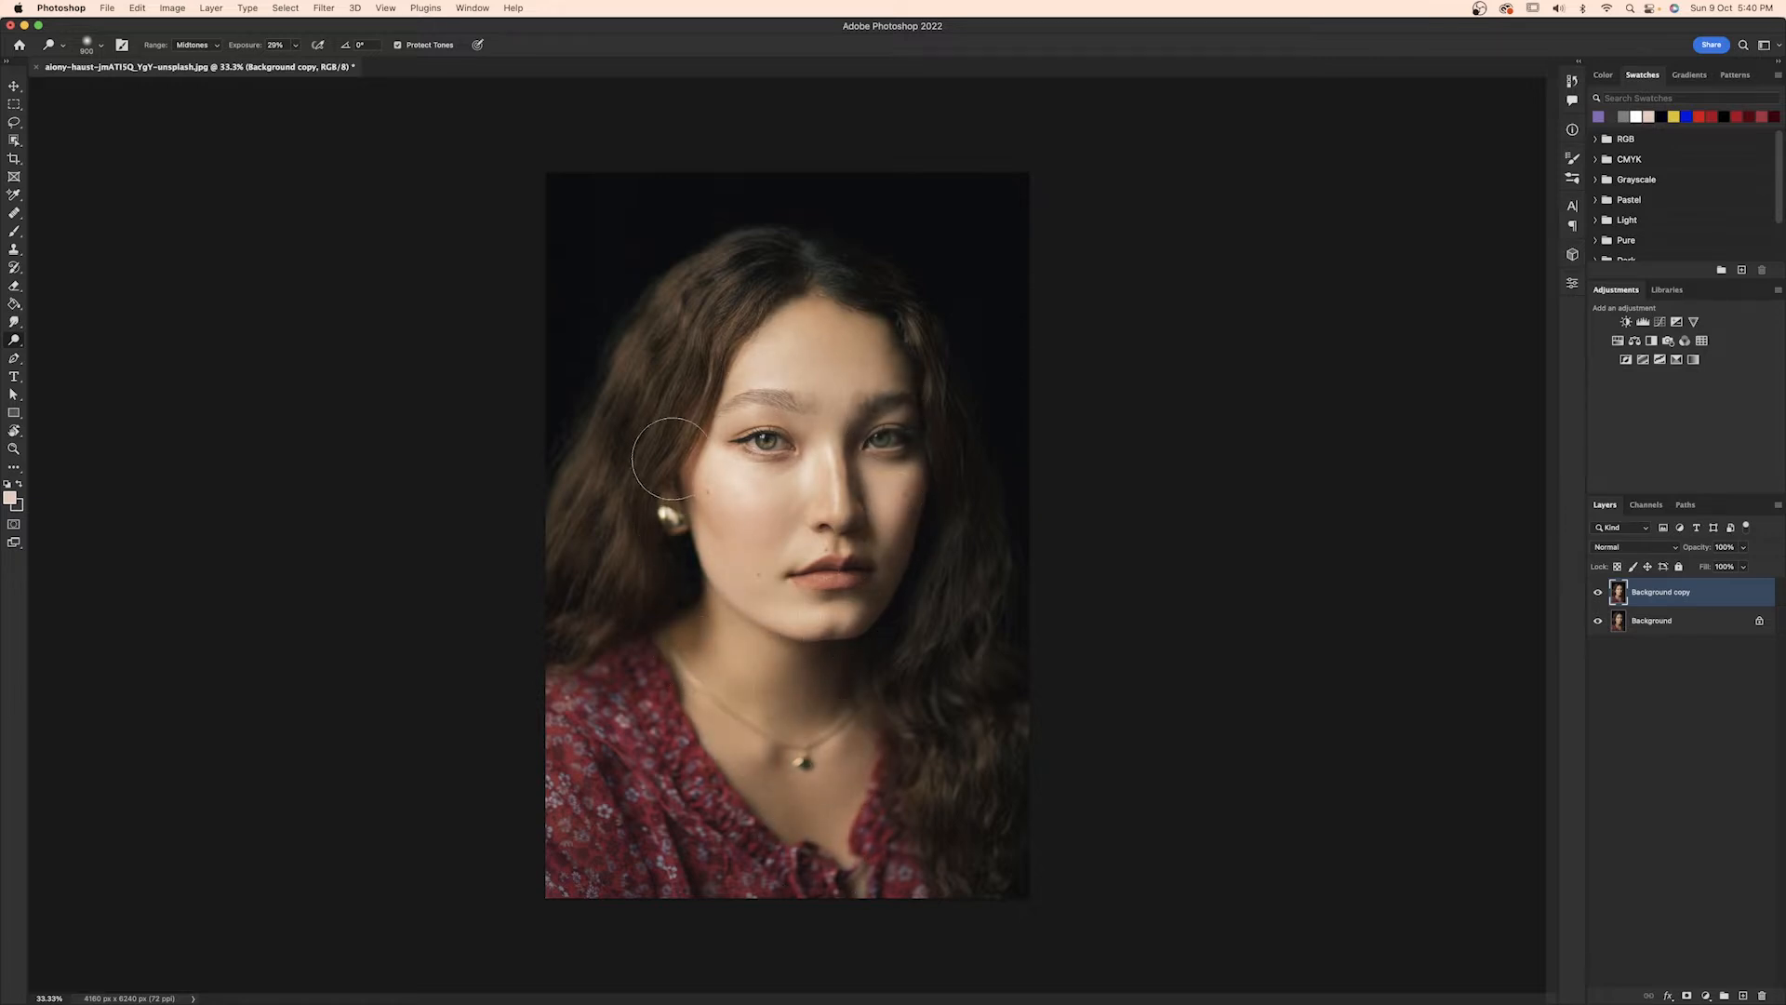
# Try lightening the face and neck with the Dodge tool at a much higher exposure.
pyautogui.click(296, 46)
pyautogui.moveTo(299, 64); pyautogui.dragTo(428, 67)
pyautogui.moveTo(791, 362)
pyautogui.mouseDown()
pyautogui.moveTo(861, 358)
pyautogui.moveTo(807, 337)
pyautogui.moveTo(778, 372)
pyautogui.moveTo(902, 363)
pyautogui.moveTo(744, 446)
pyautogui.moveTo(734, 521)
pyautogui.moveTo(679, 521)
pyautogui.moveTo(879, 582)
pyautogui.moveTo(907, 437)
pyautogui.moveTo(800, 698)
pyautogui.moveTo(753, 749)
pyautogui.moveTo(804, 688)
pyautogui.mouseUp()
pyautogui.press('super+z')
# Lighten the face with the Dodge tool at 23% exposure and compare it with the original layer.
pyautogui.click(296, 44)
pyautogui.moveTo(275, 67); pyautogui.dragTo(247, 67)
pyautogui.moveTo(785, 363)
pyautogui.mouseDown()
pyautogui.moveTo(771, 521)
pyautogui.moveTo(820, 778)
pyautogui.moveTo(709, 638)
pyautogui.mouseUp()
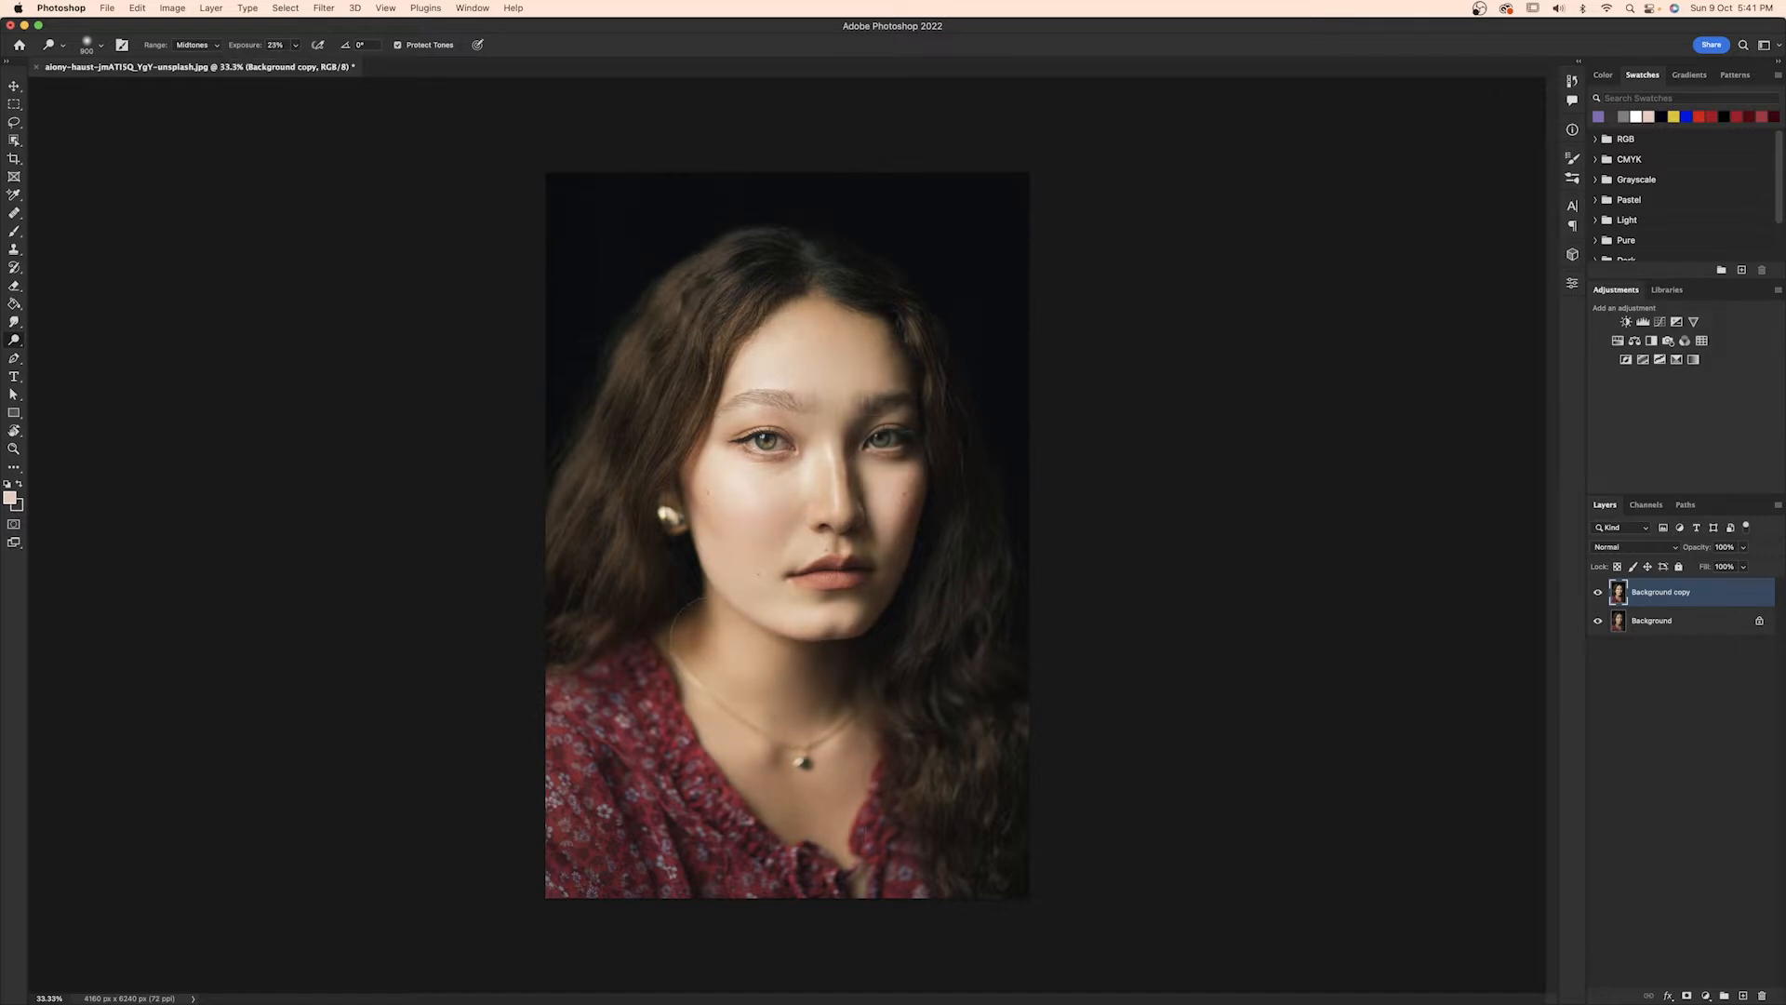
pyautogui.keyDown('alt'); pyautogui.click(1599, 621); pyautogui.keyUp('alt')
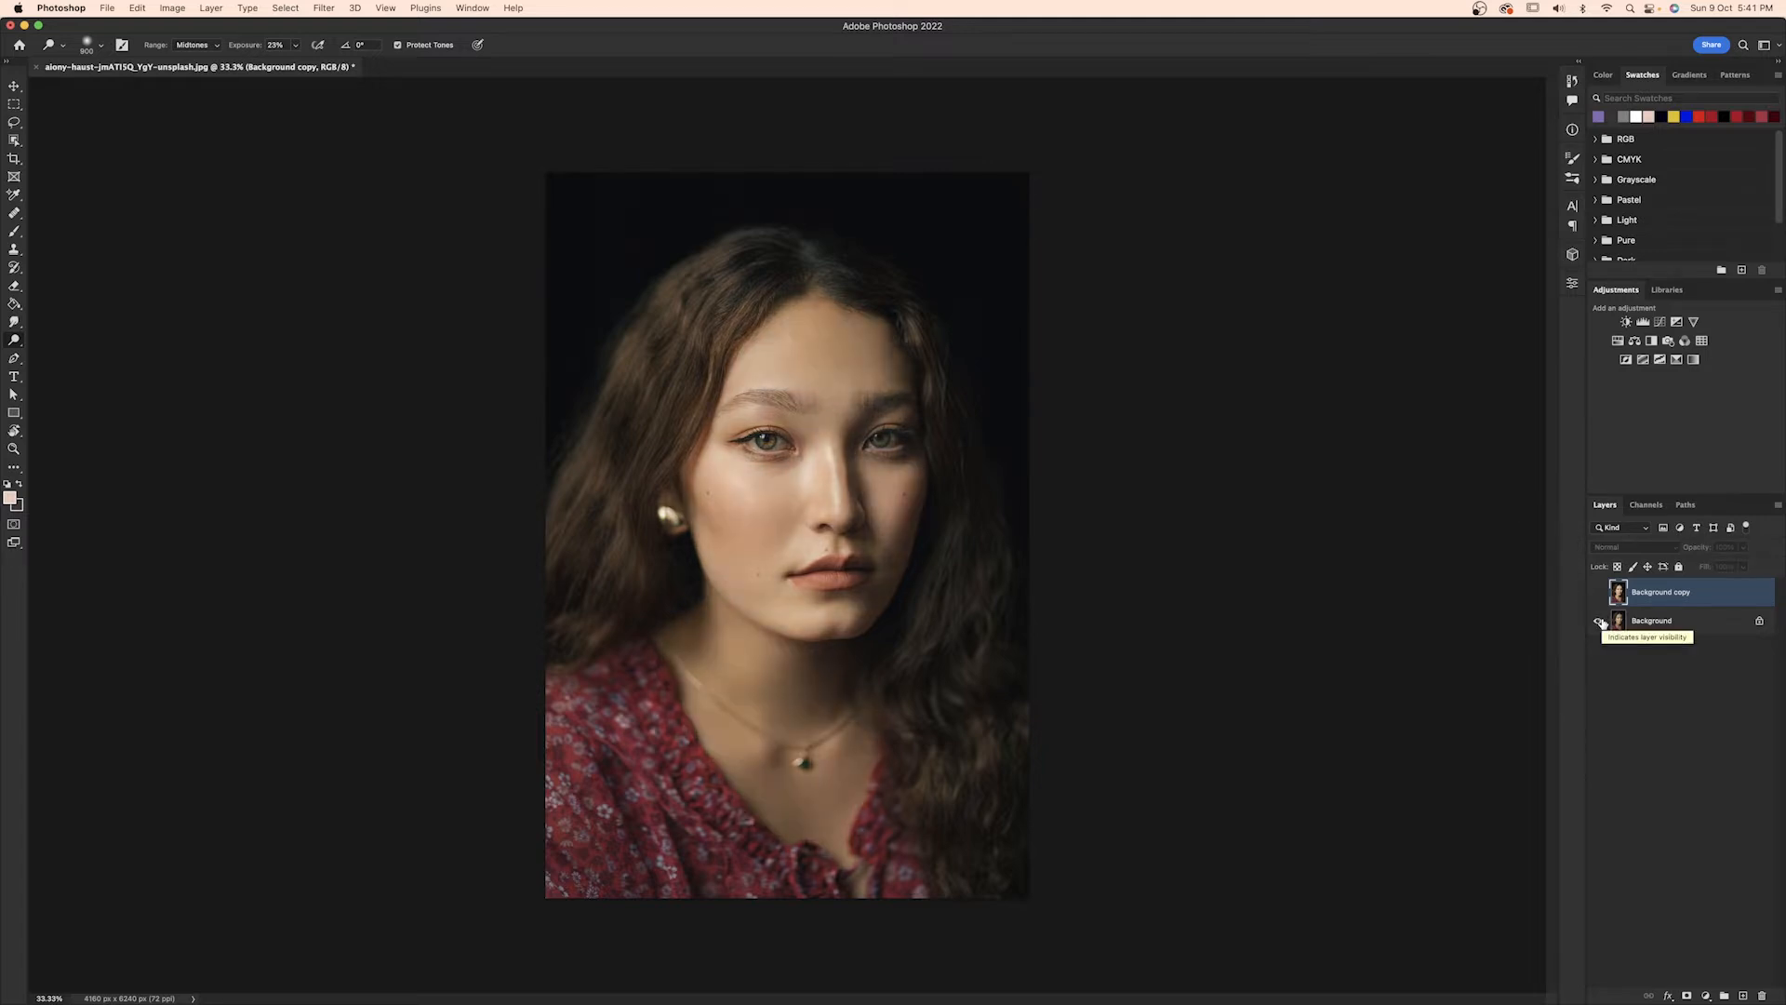
pyautogui.keyDown('alt'); pyautogui.click(1599, 620); pyautogui.keyUp('alt')
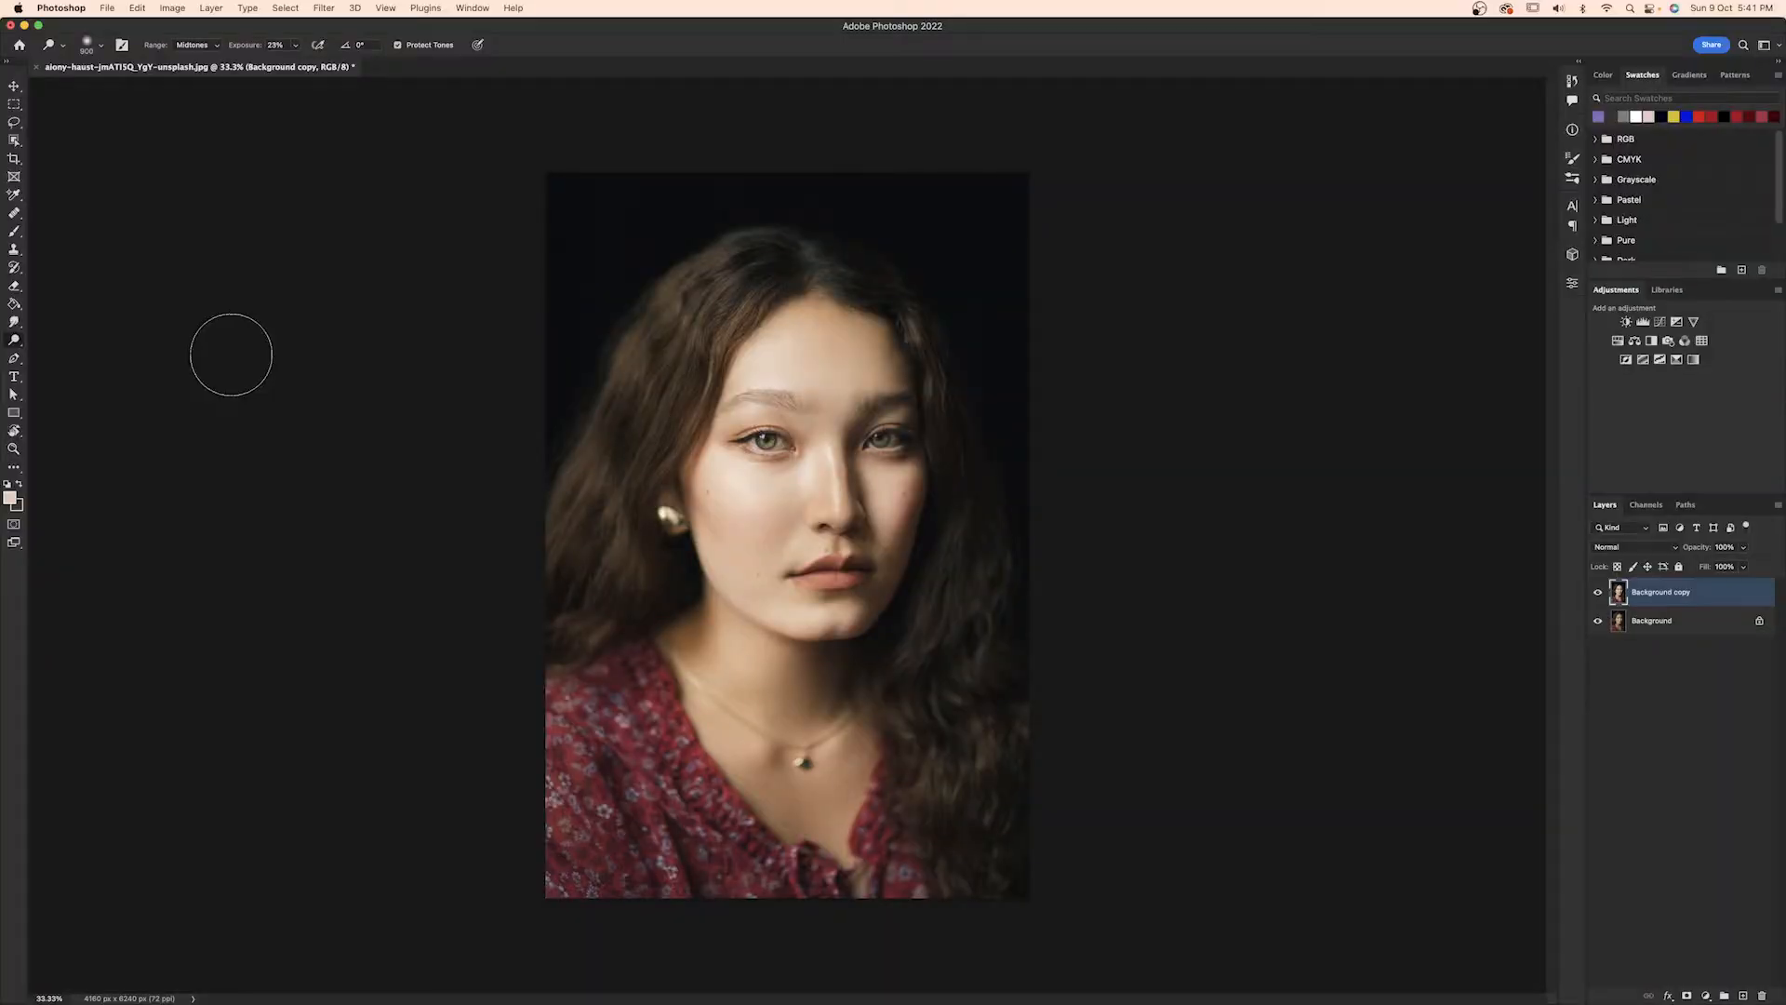
# Switch to the Burn tool and keep its range at Shadows.
pyautogui.click(11, 341)
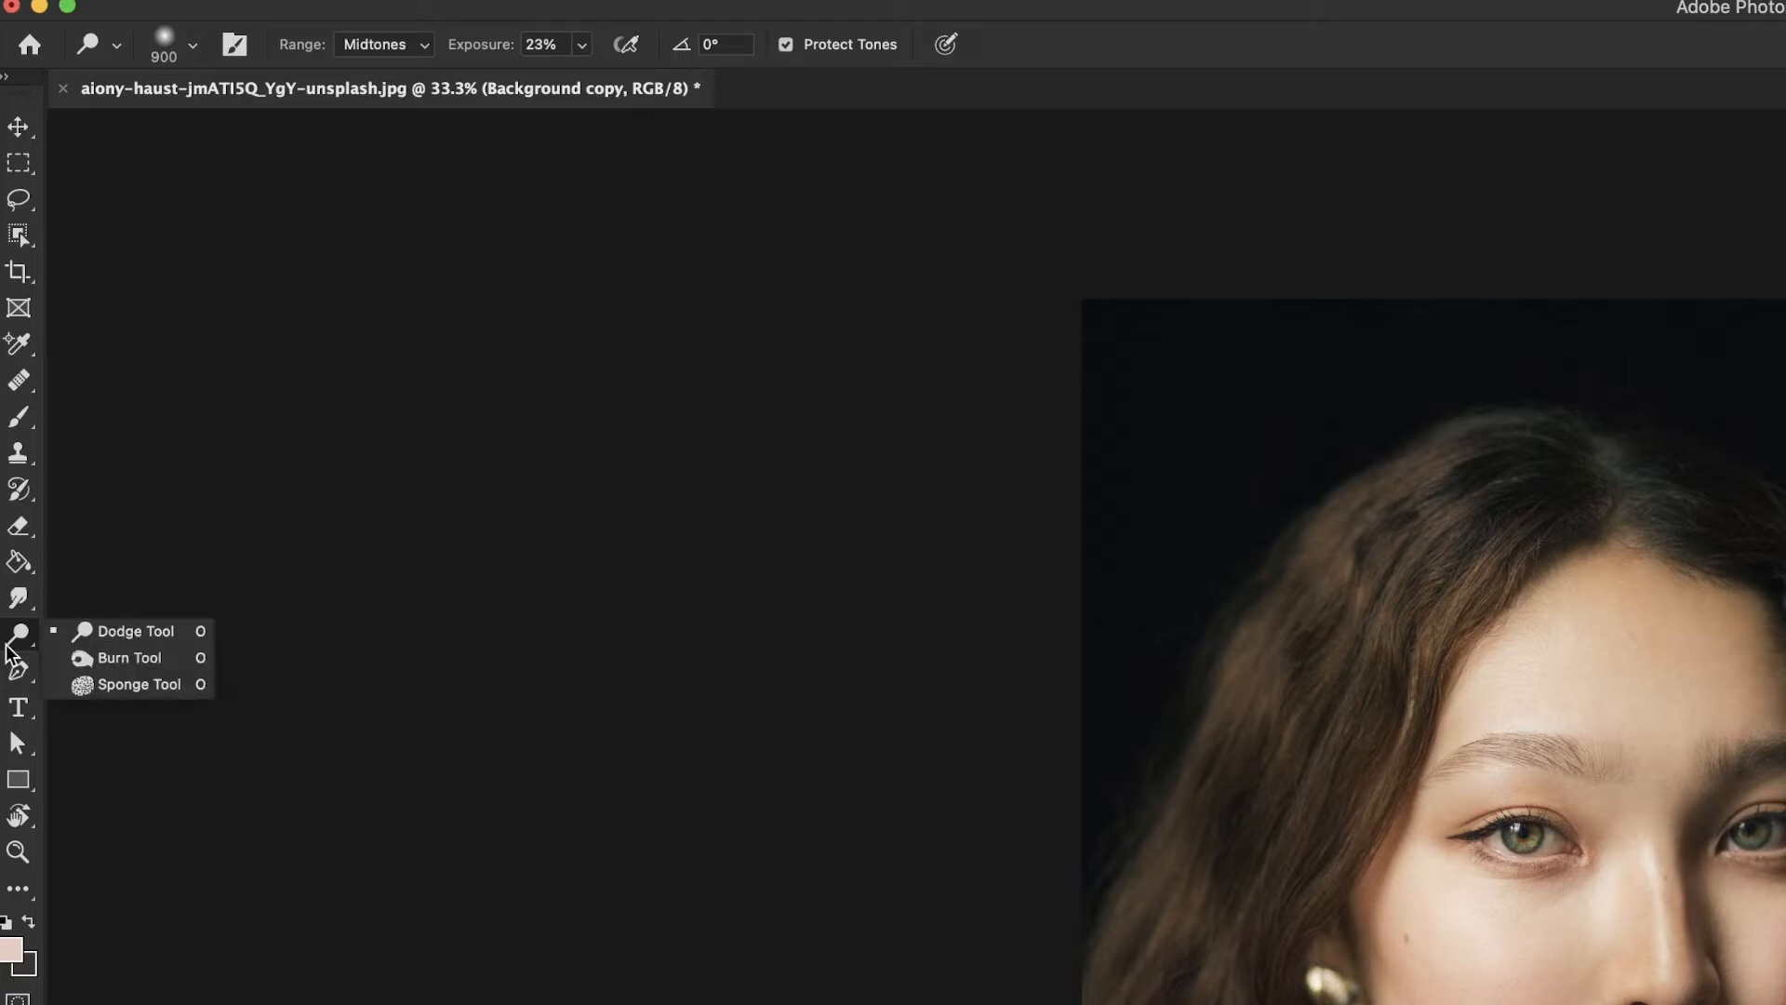
pyautogui.click(84, 661)
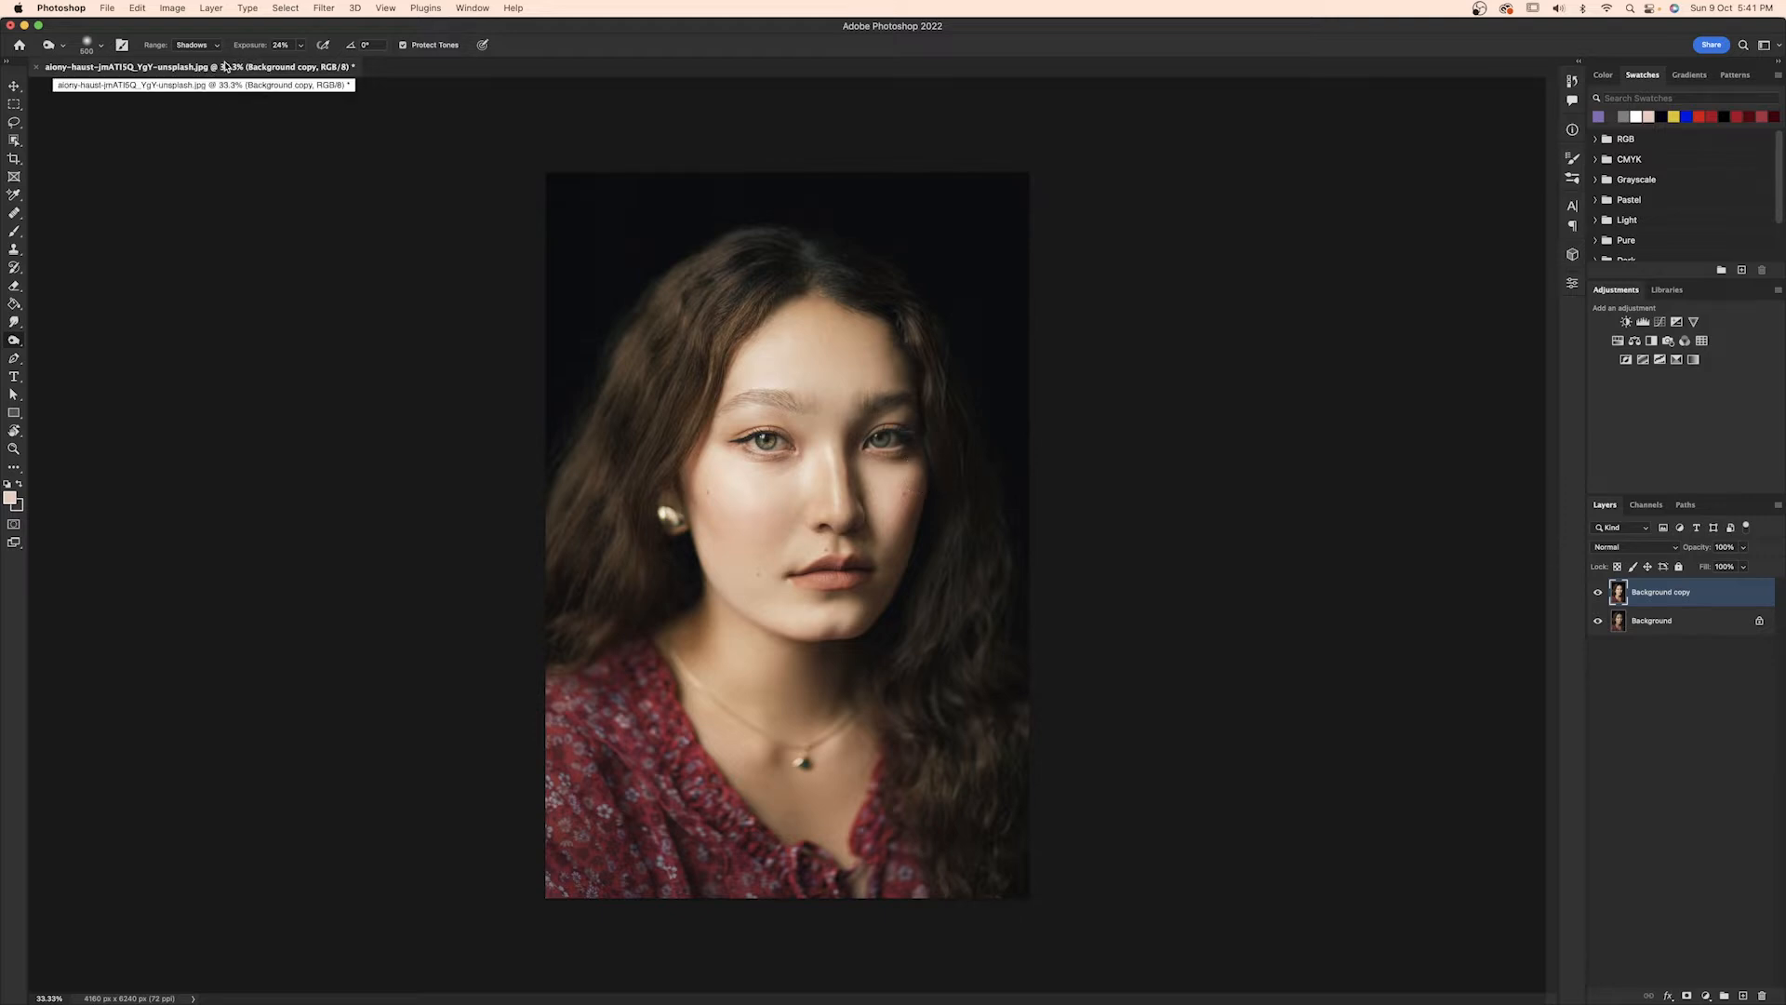
pyautogui.click(197, 47)
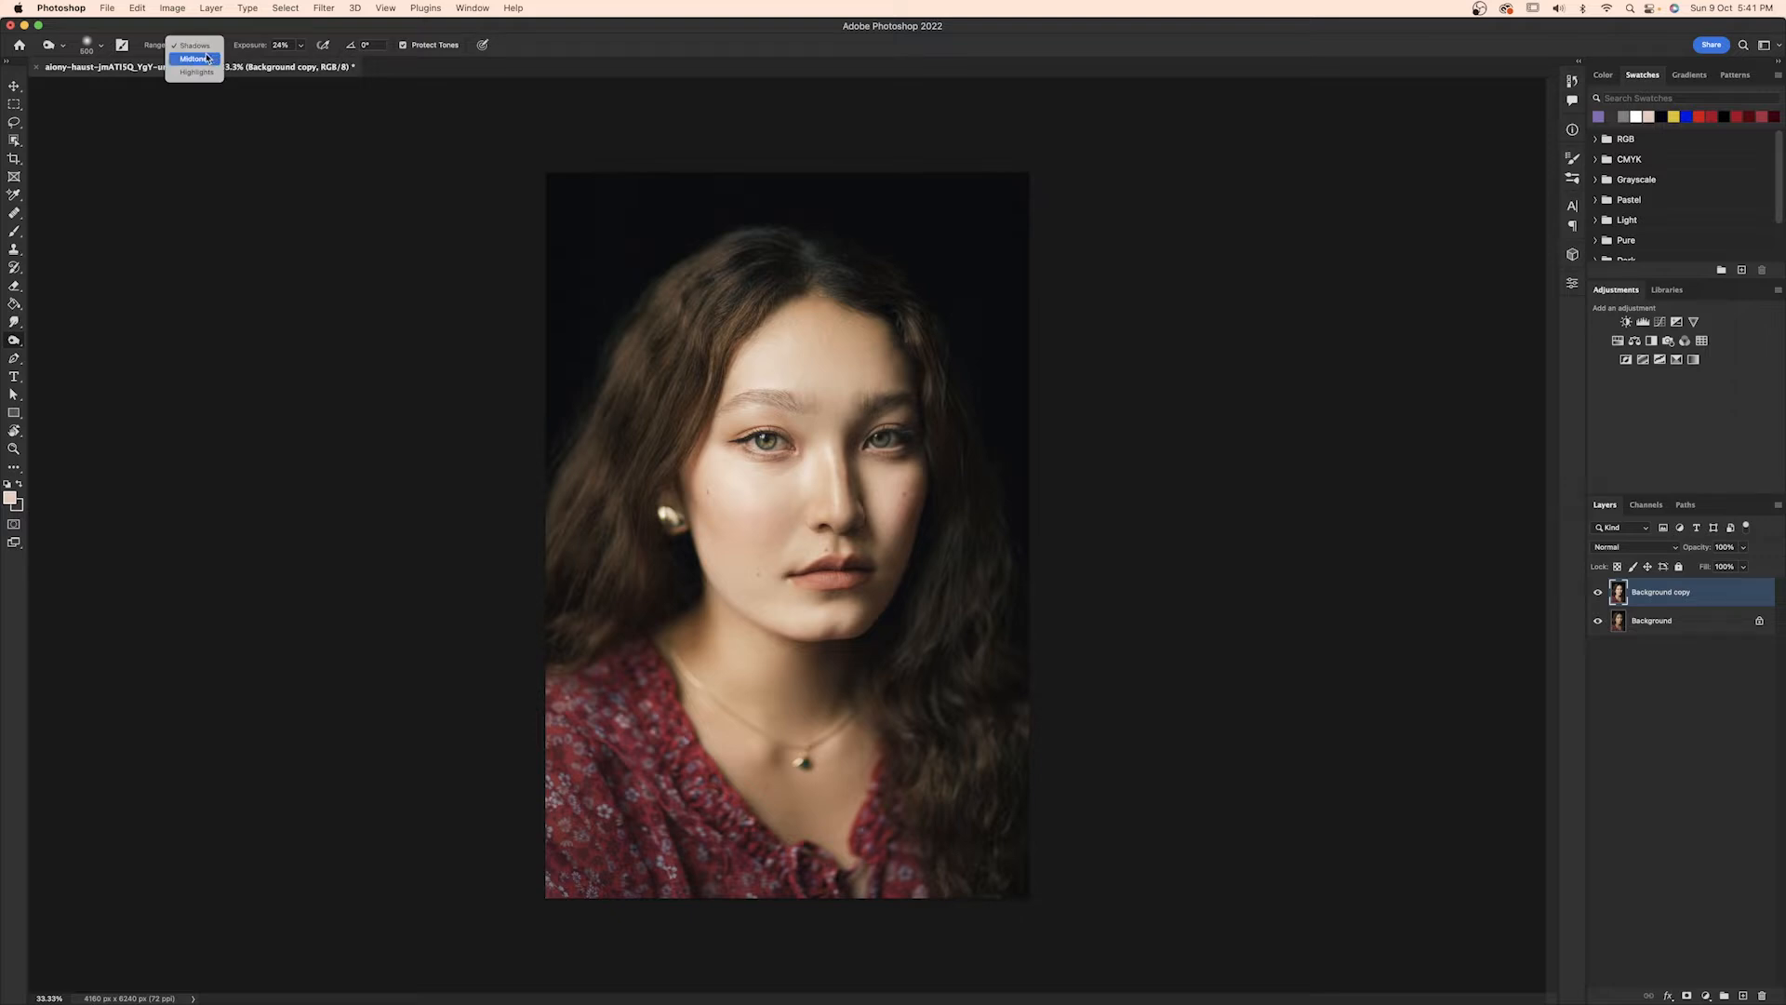
pyautogui.click(198, 49)
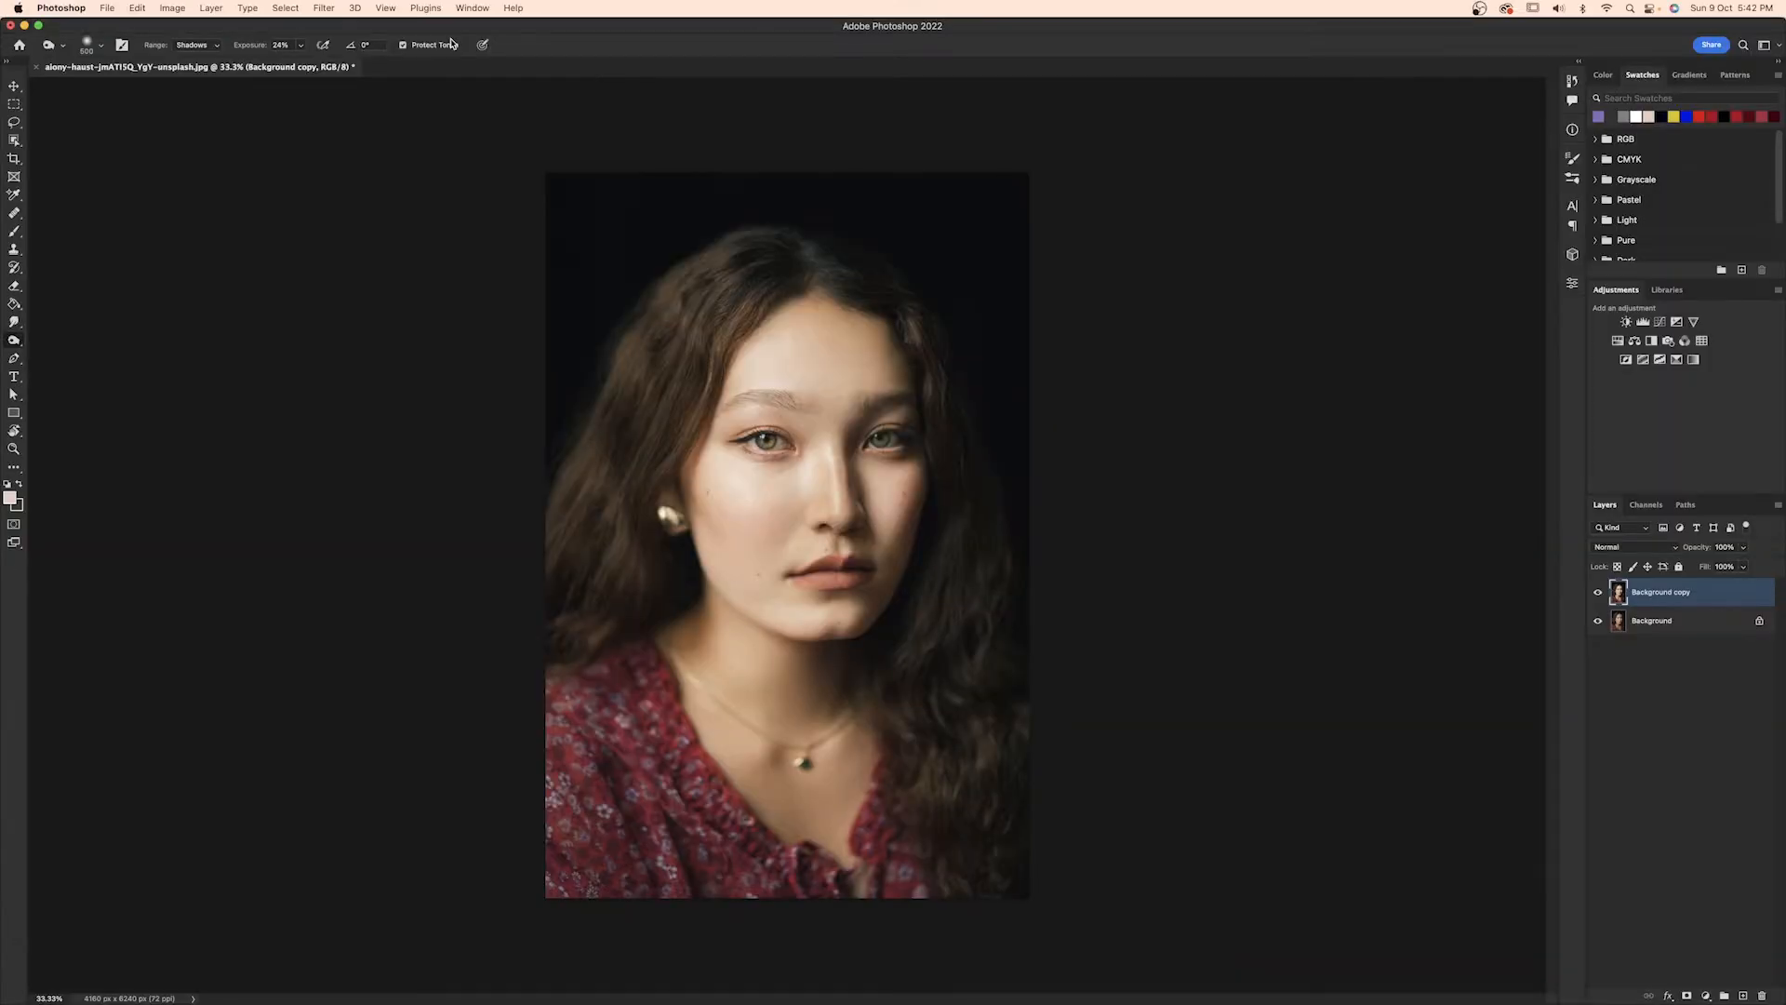
# Try burning the face's highlights at 100% exposure.
pyautogui.click(195, 45)
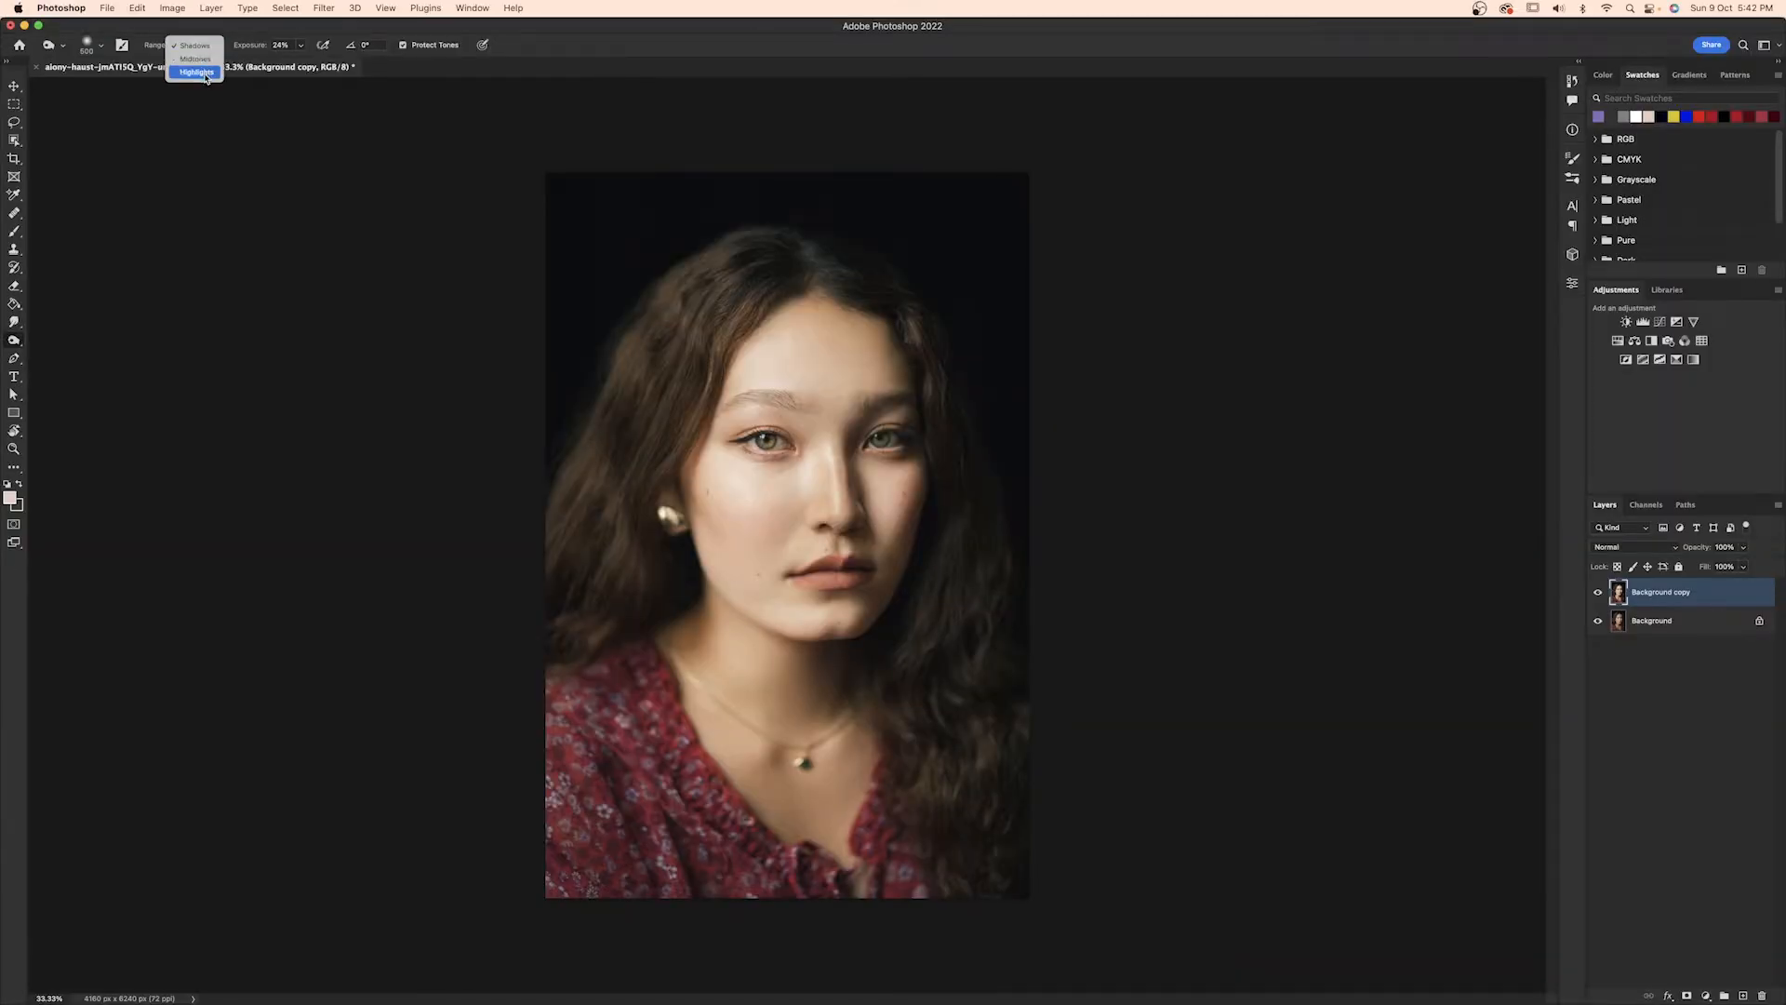
pyautogui.click(206, 72)
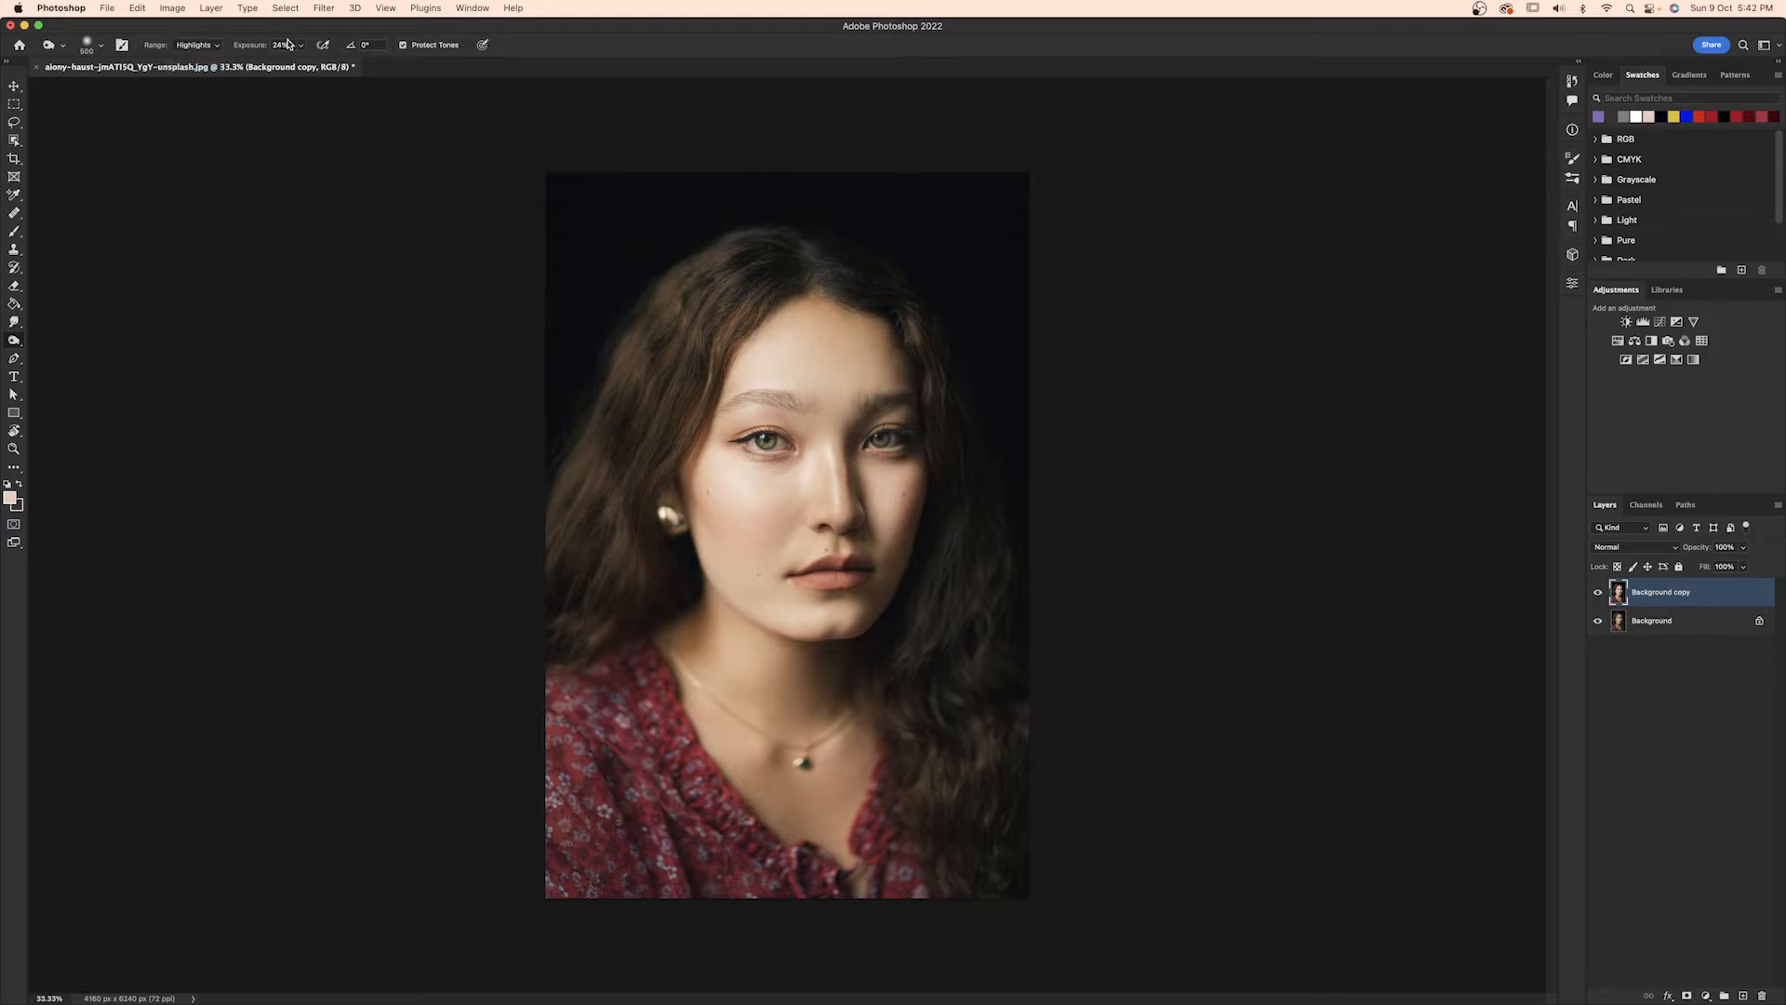
pyautogui.click(242, 47)
pyautogui.write('100')
pyautogui.press('Return')
pyautogui.moveTo(813, 476)
pyautogui.mouseDown()
pyautogui.moveTo(744, 488)
pyautogui.moveTo(728, 520)
pyautogui.moveTo(796, 533)
pyautogui.moveTo(776, 516)
pyautogui.moveTo(772, 596)
pyautogui.moveTo(800, 606)
pyautogui.mouseUp()
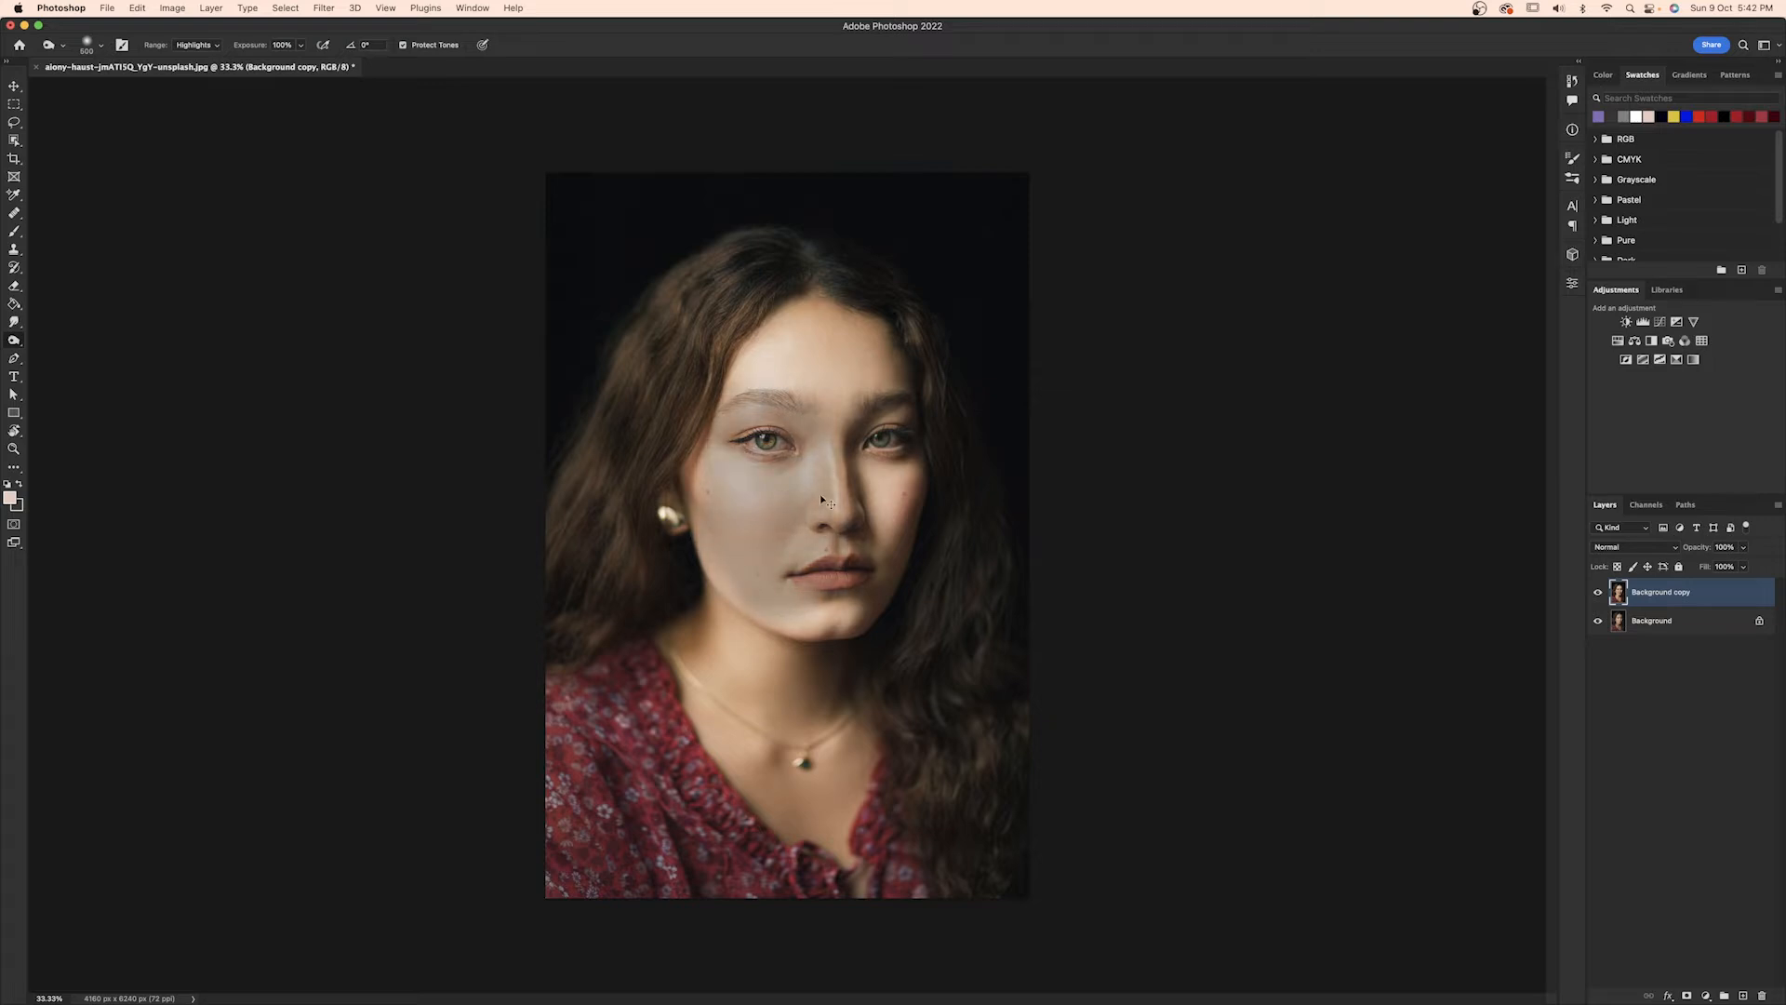
pyautogui.press('super+z')
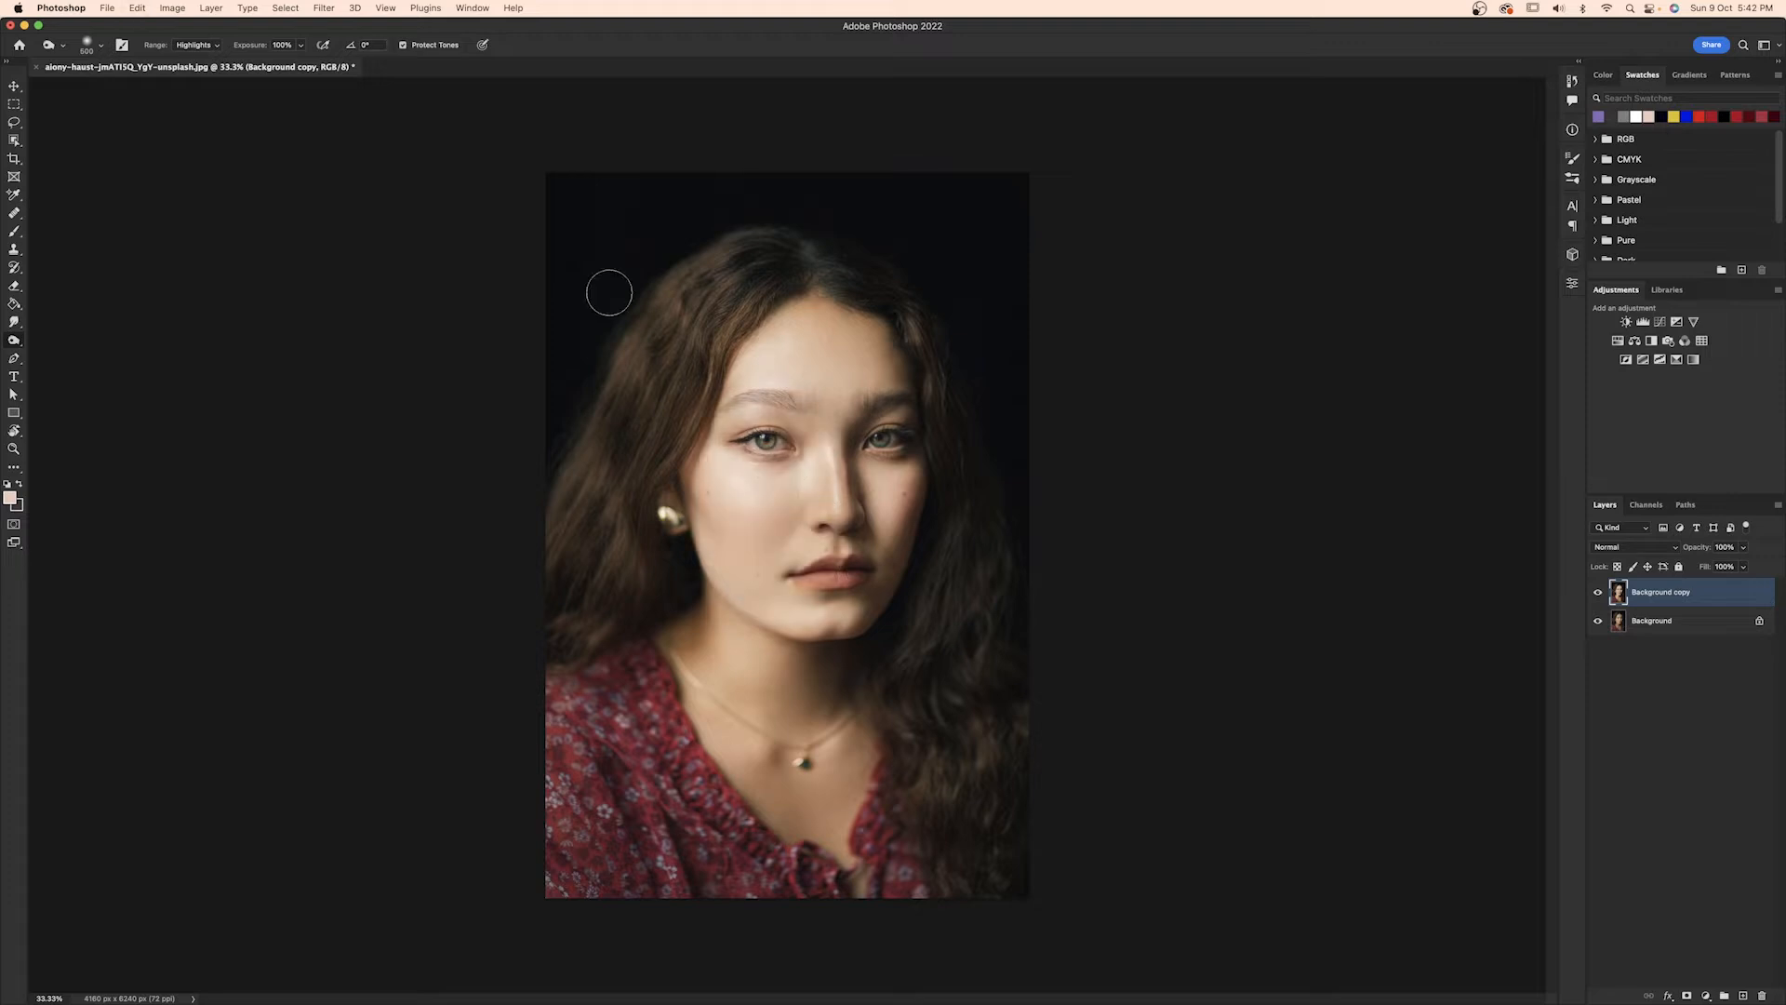
# Darken the hair around the face with the Burn tool, using the Shadows range and 25% exposure.
pyautogui.click(210, 46)
pyautogui.click(201, 17)
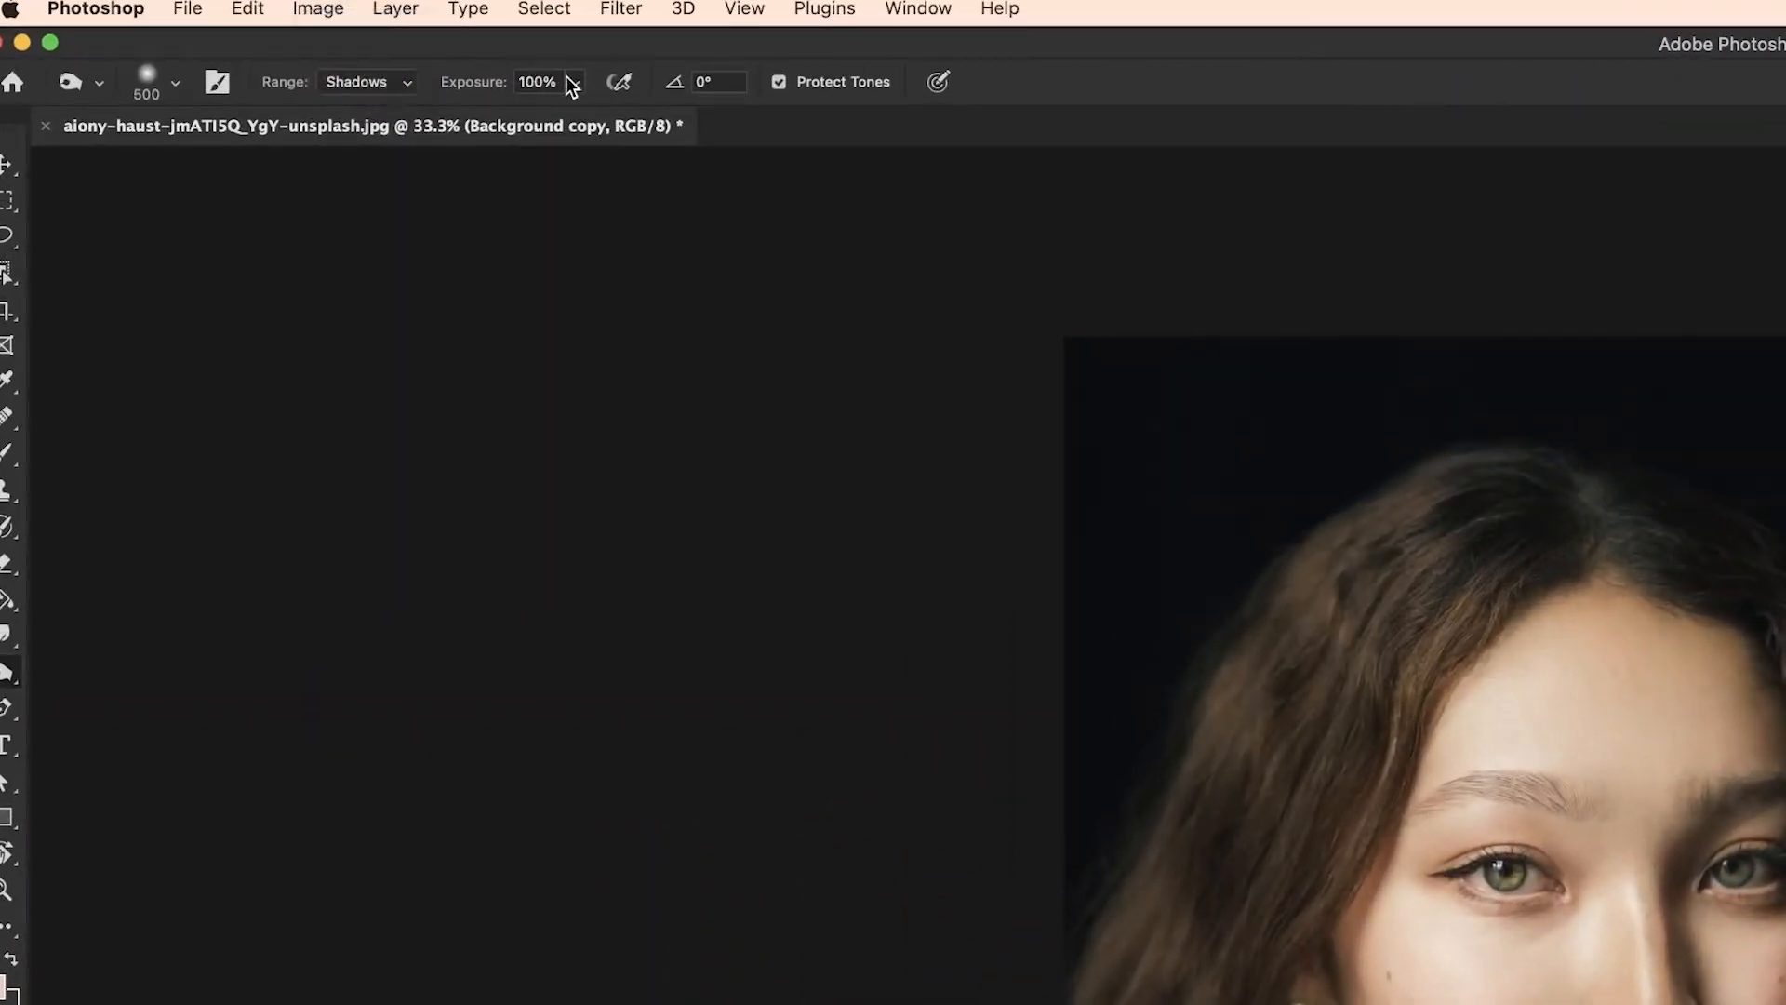
pyautogui.click(538, 82)
pyautogui.write('25')
pyautogui.press('Return')
pyautogui.moveTo(1581, 522)
pyautogui.mouseDown()
pyautogui.moveTo(1391, 643)
pyautogui.moveTo(1358, 754)
pyautogui.mouseUp()
pyautogui.moveTo(1466, 610)
pyautogui.mouseDown()
pyautogui.moveTo(1364, 757)
pyautogui.moveTo(1241, 1003)
pyautogui.mouseUp()
pyautogui.moveTo(793, 1001)
pyautogui.mouseDown()
pyautogui.moveTo(898, 869)
pyautogui.moveTo(790, 857)
pyautogui.moveTo(895, 736)
pyautogui.moveTo(1113, 370)
pyautogui.mouseUp()
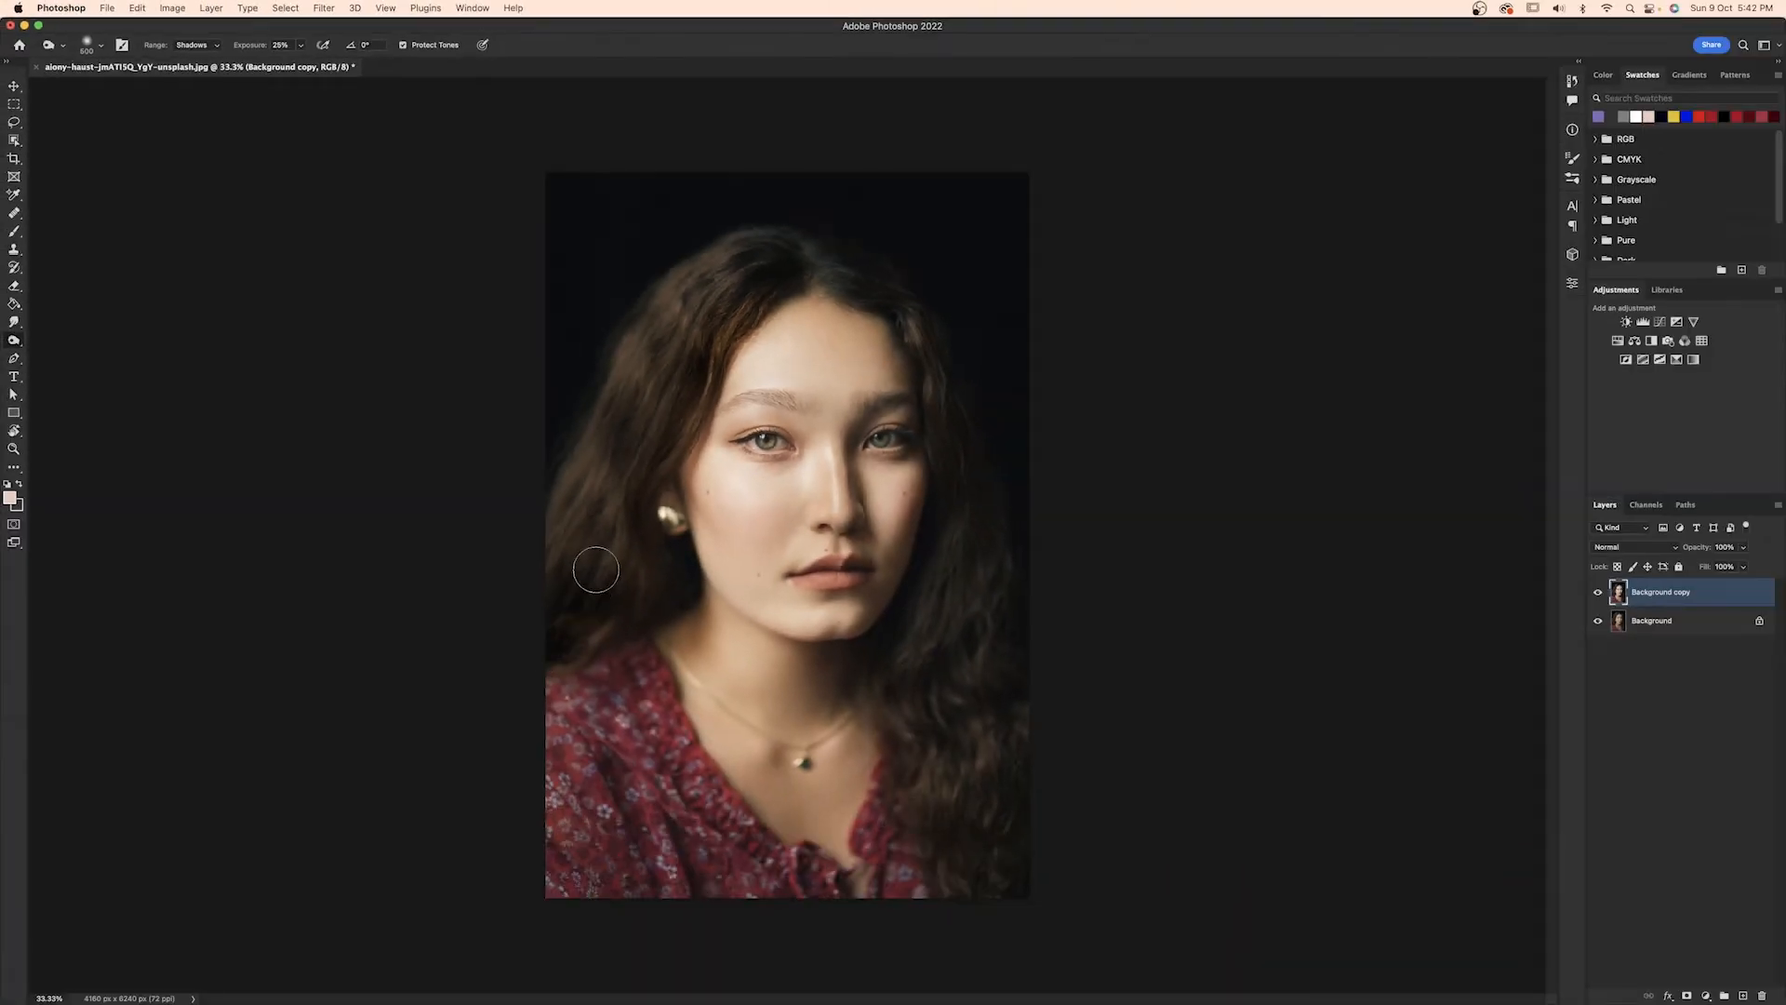
pyautogui.moveTo(735, 244)
pyautogui.mouseDown()
pyautogui.moveTo(877, 267)
pyautogui.moveTo(897, 303)
pyautogui.moveTo(993, 583)
pyautogui.moveTo(982, 896)
pyautogui.moveTo(913, 590)
pyautogui.moveTo(999, 473)
pyautogui.moveTo(960, 345)
pyautogui.mouseUp()
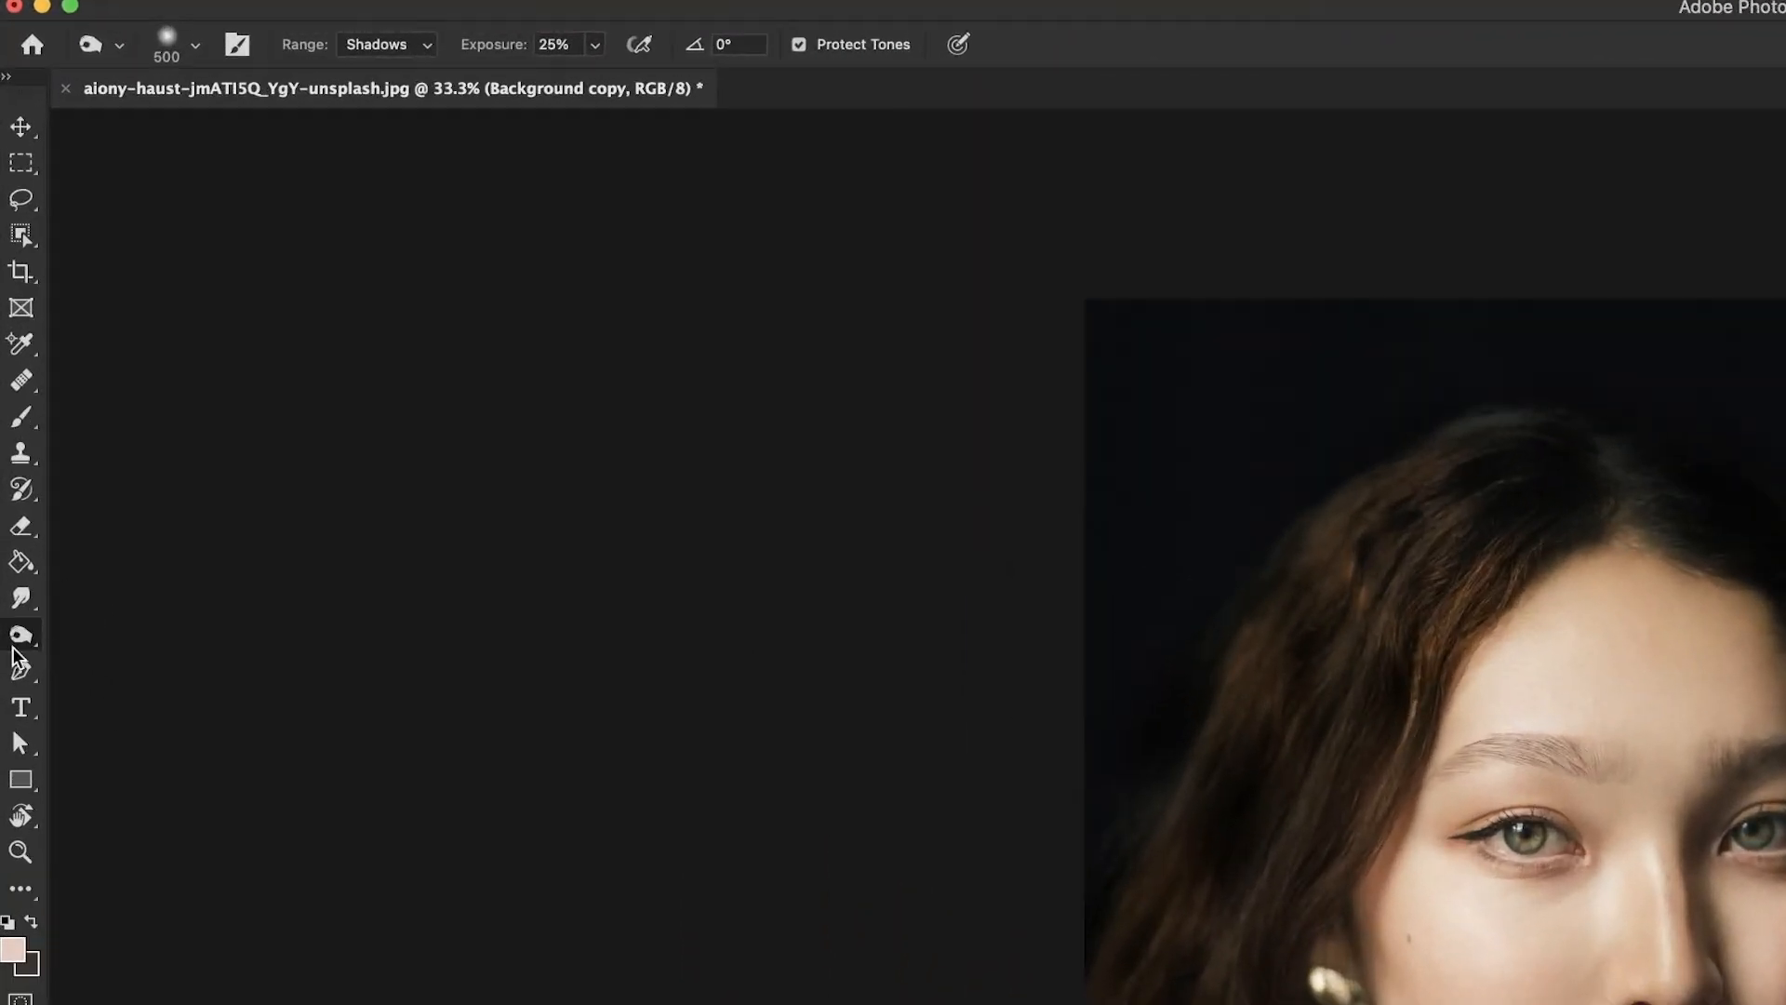
# Switch to the Sponge tool and set its mode to Desaturate.
pyautogui.click(10, 348)
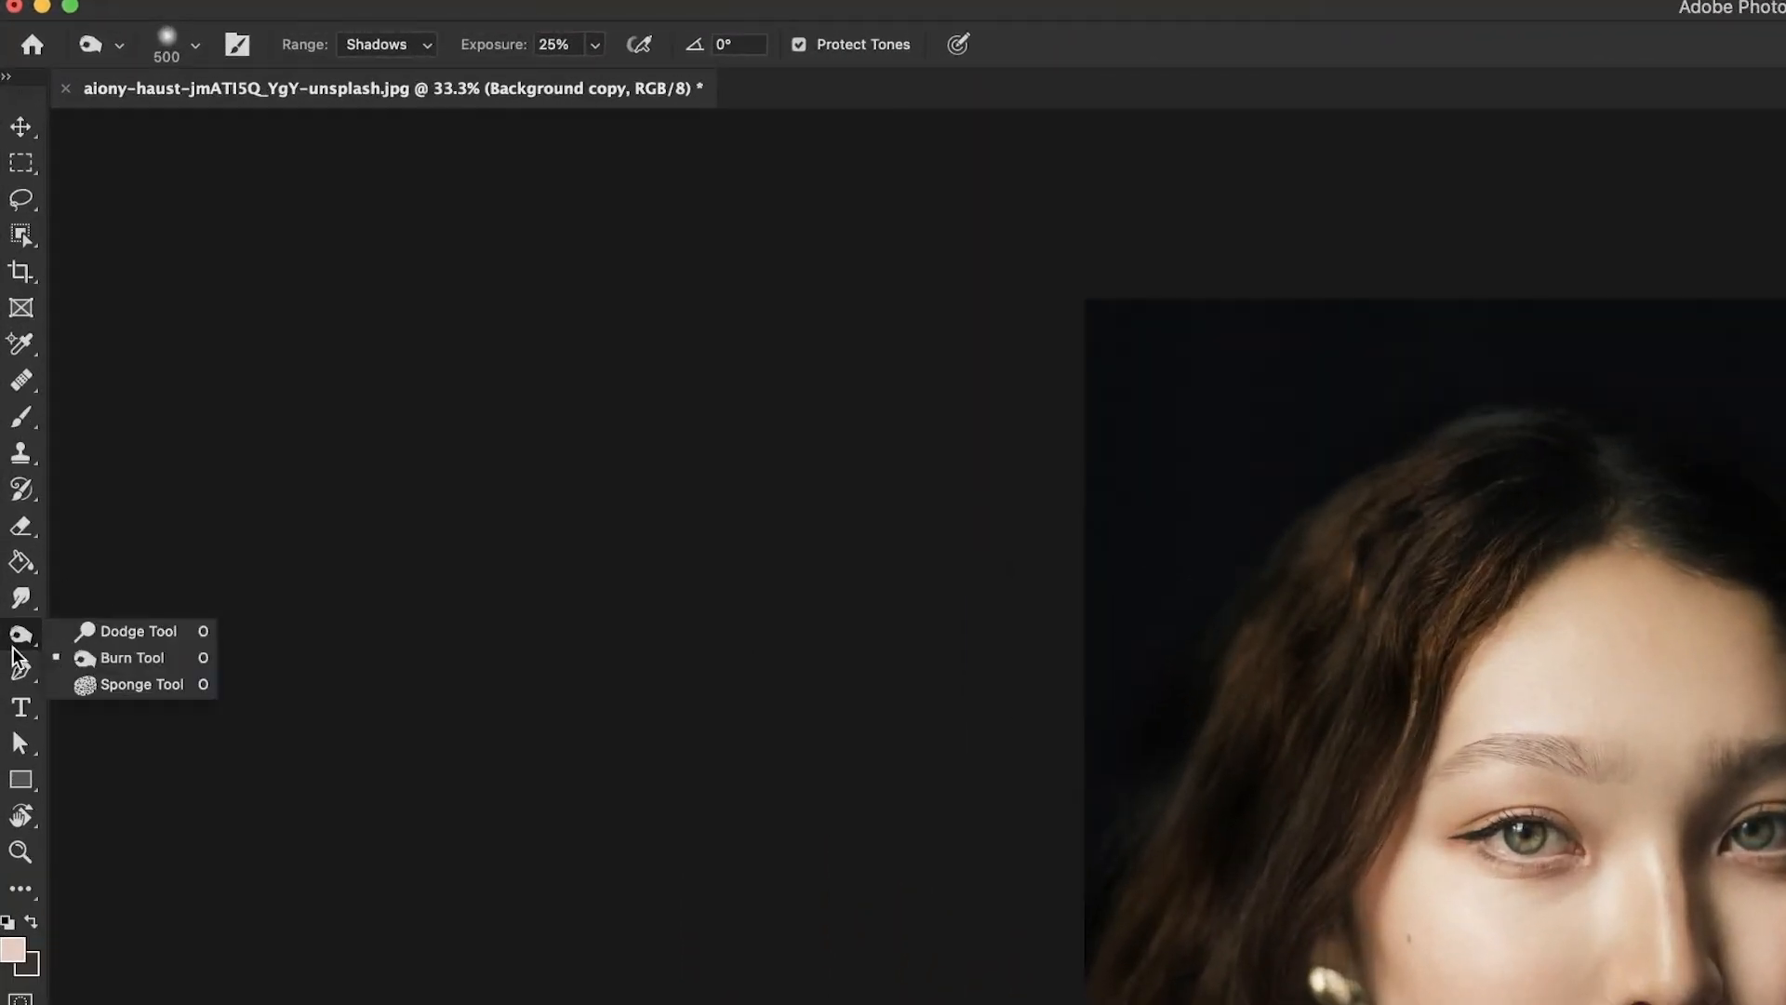
pyautogui.click(130, 684)
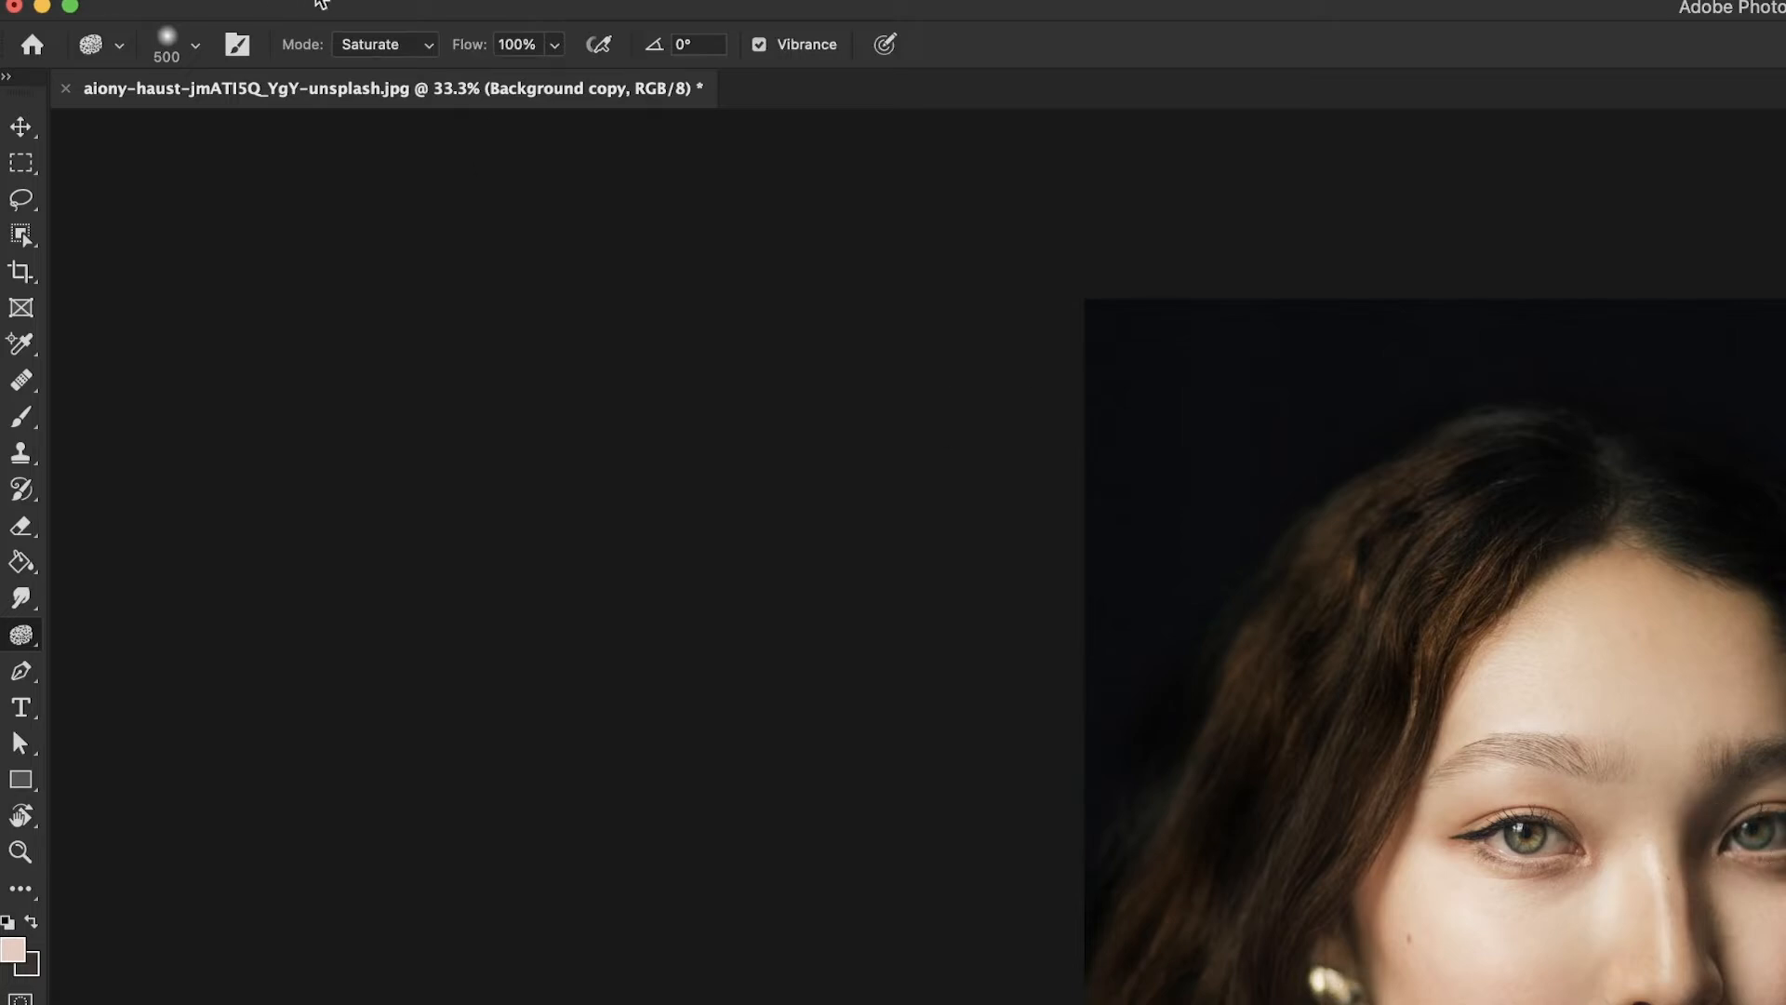
pyautogui.click(385, 52)
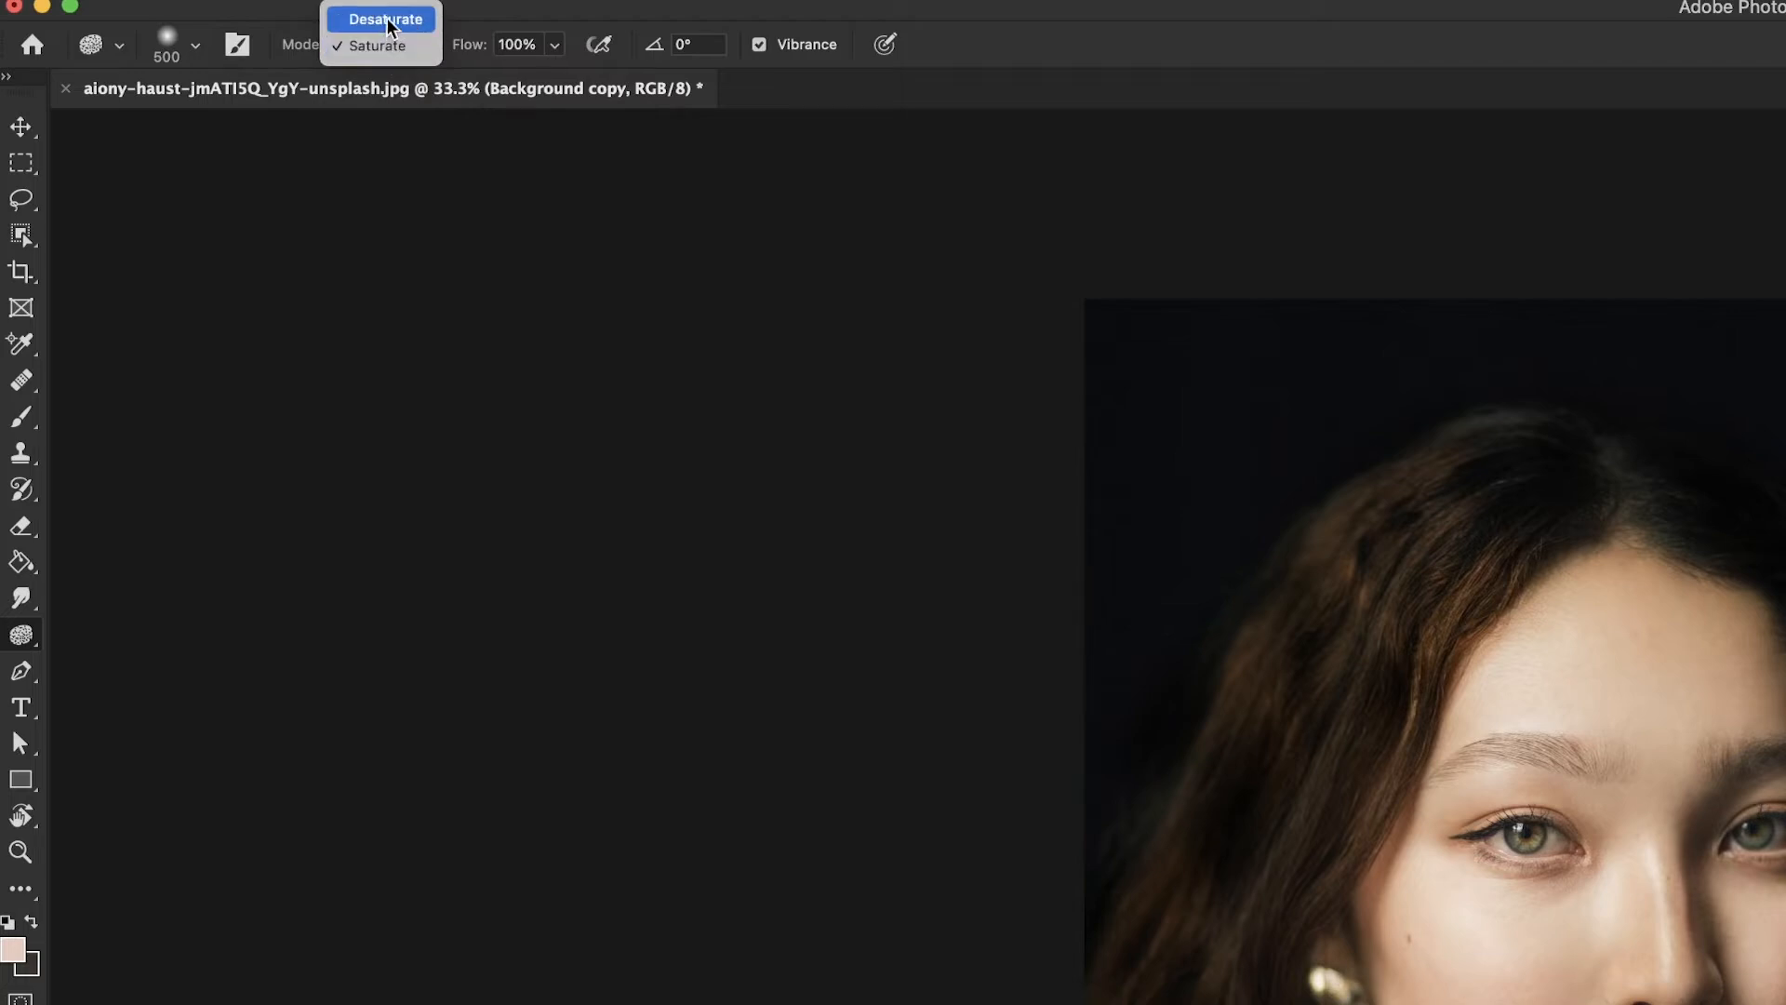
pyautogui.click(386, 20)
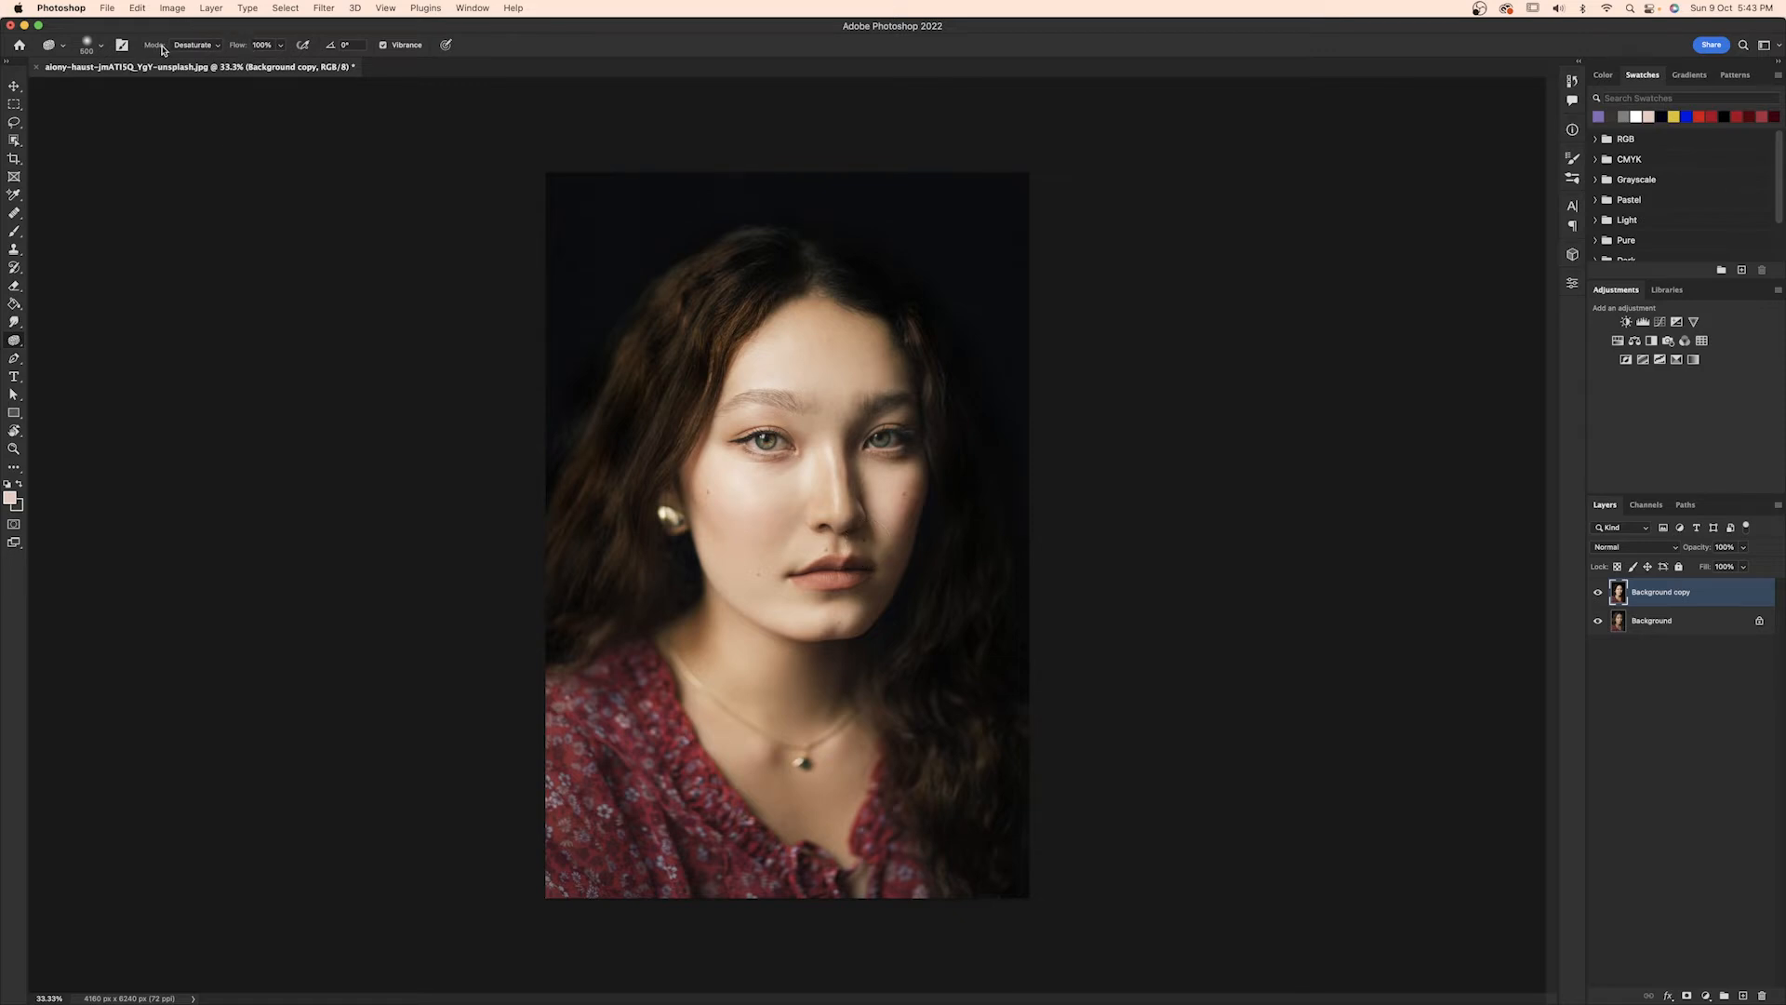
# Try desaturating the forehead and eye area with the Sponge tool at 100% flow.
pyautogui.scroll(5, 813, 432)
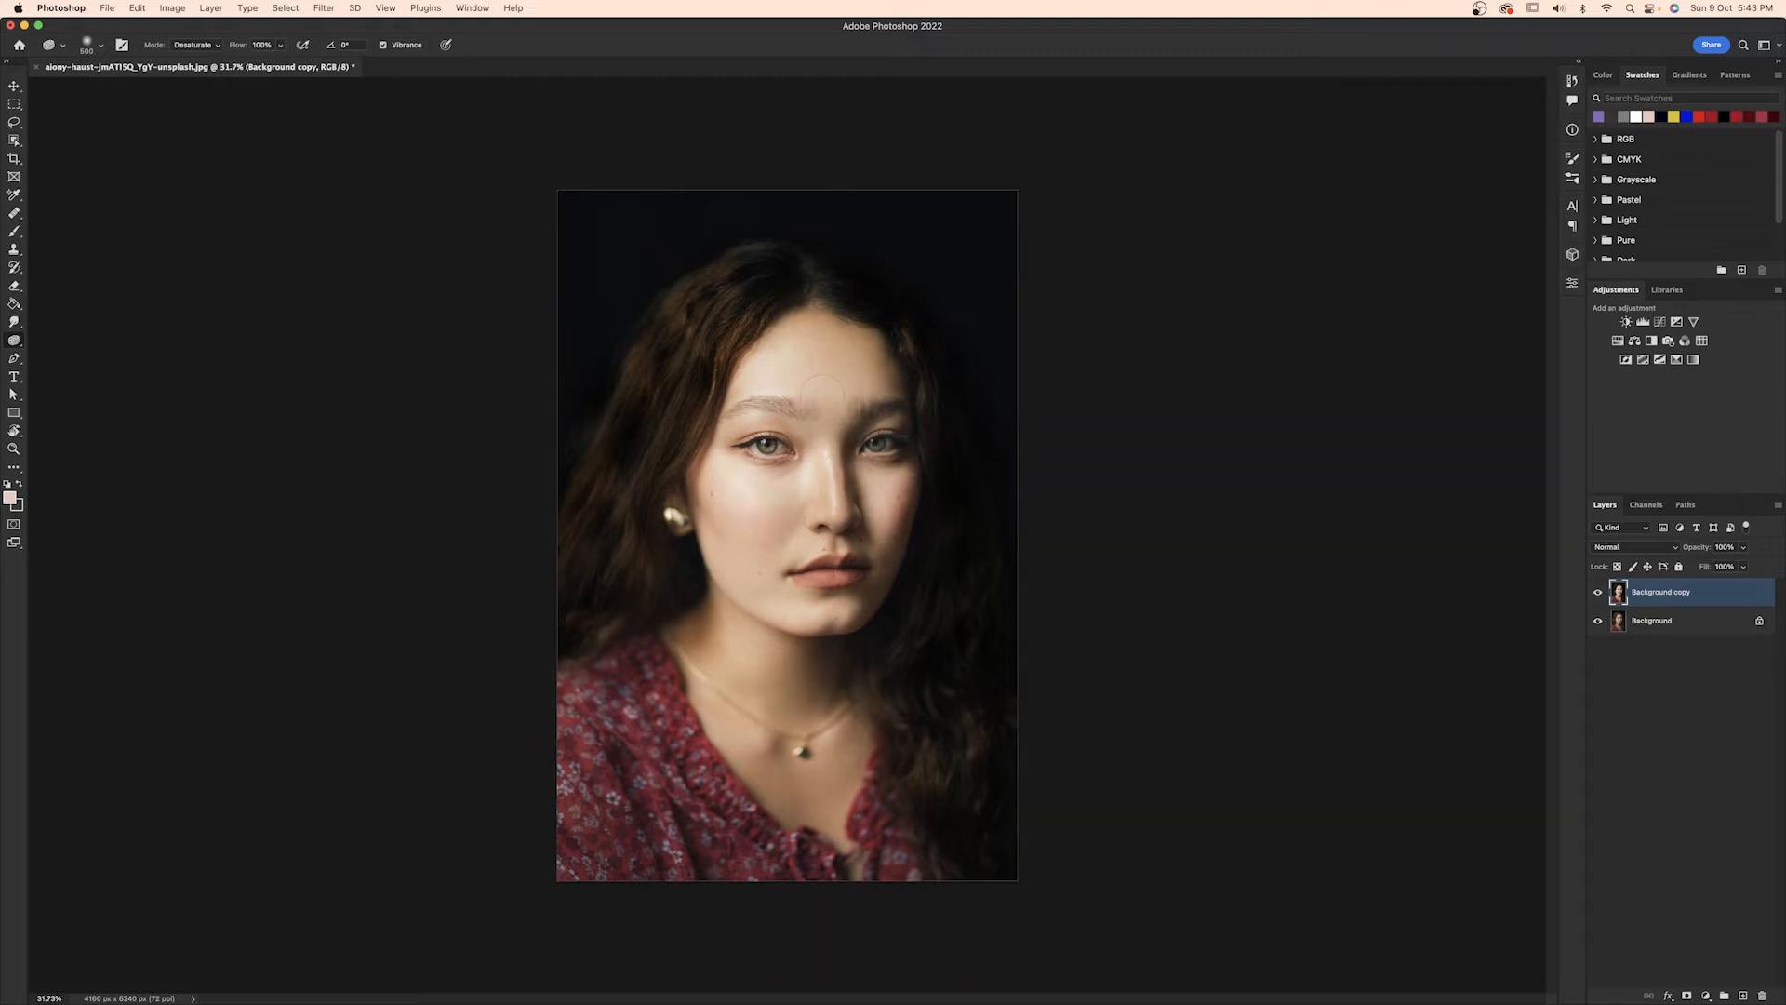
pyautogui.scroll(6, 850, 374)
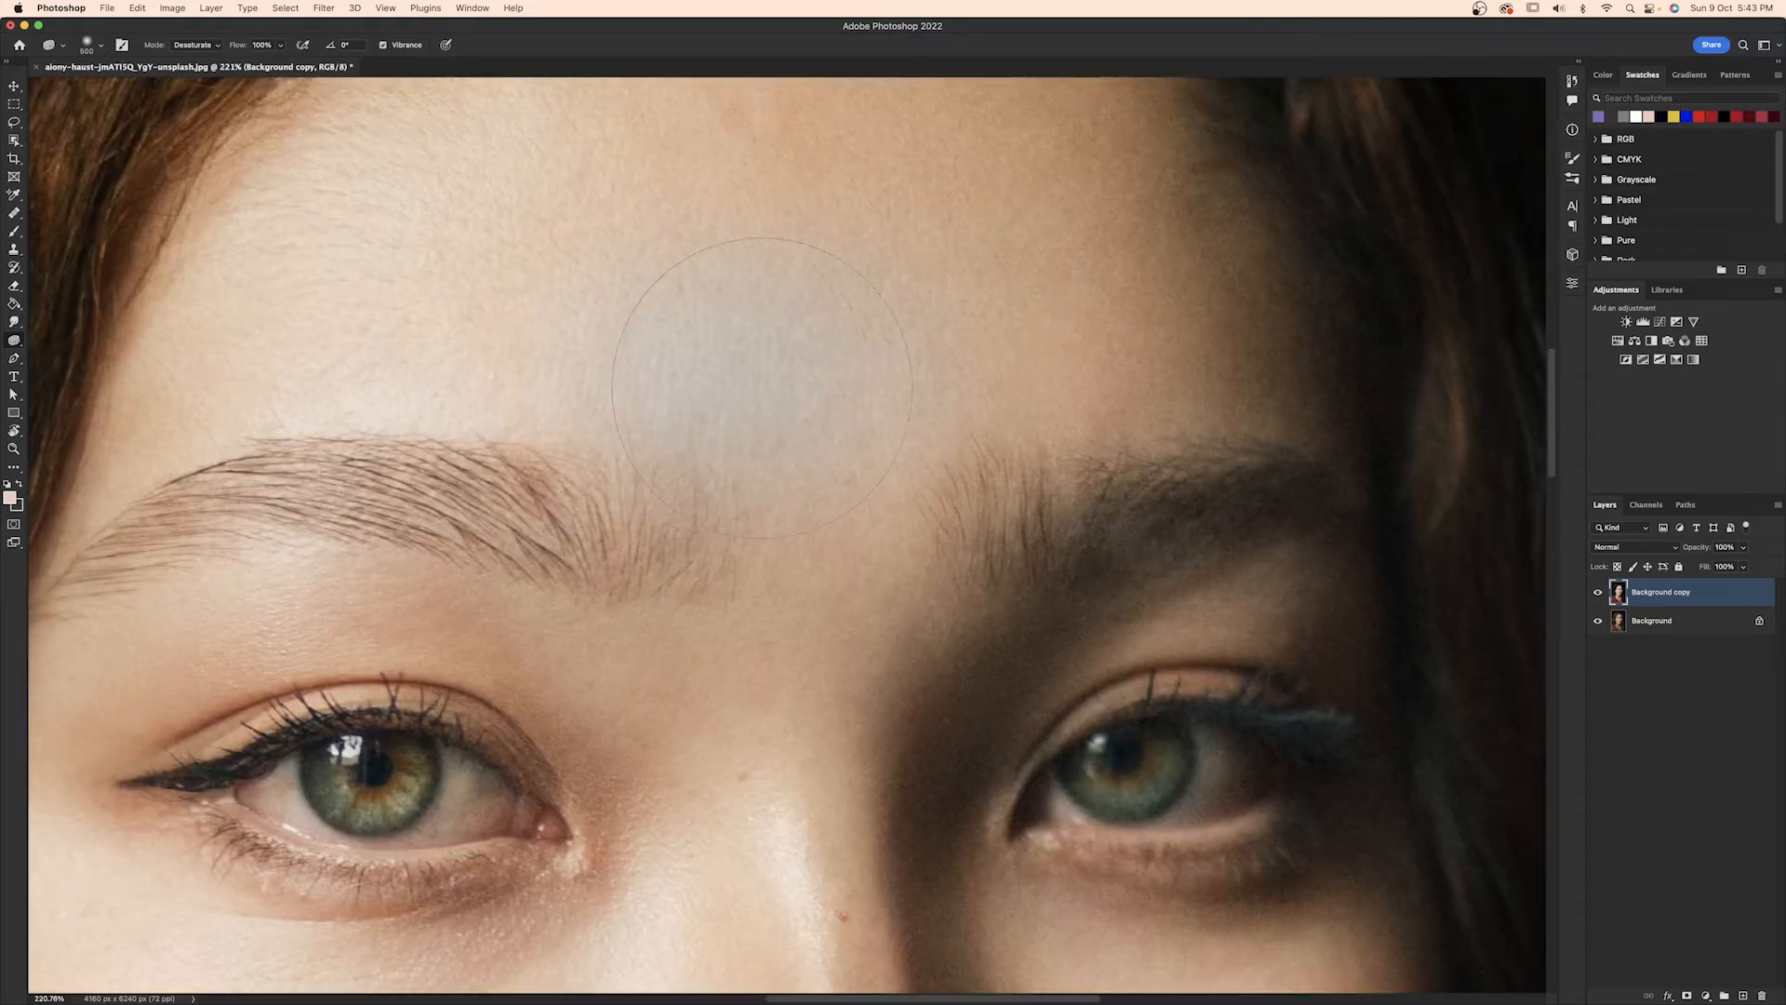
pyautogui.scroll(-6, 761, 384)
pyautogui.moveTo(765, 373); pyautogui.dragTo(573, 460)
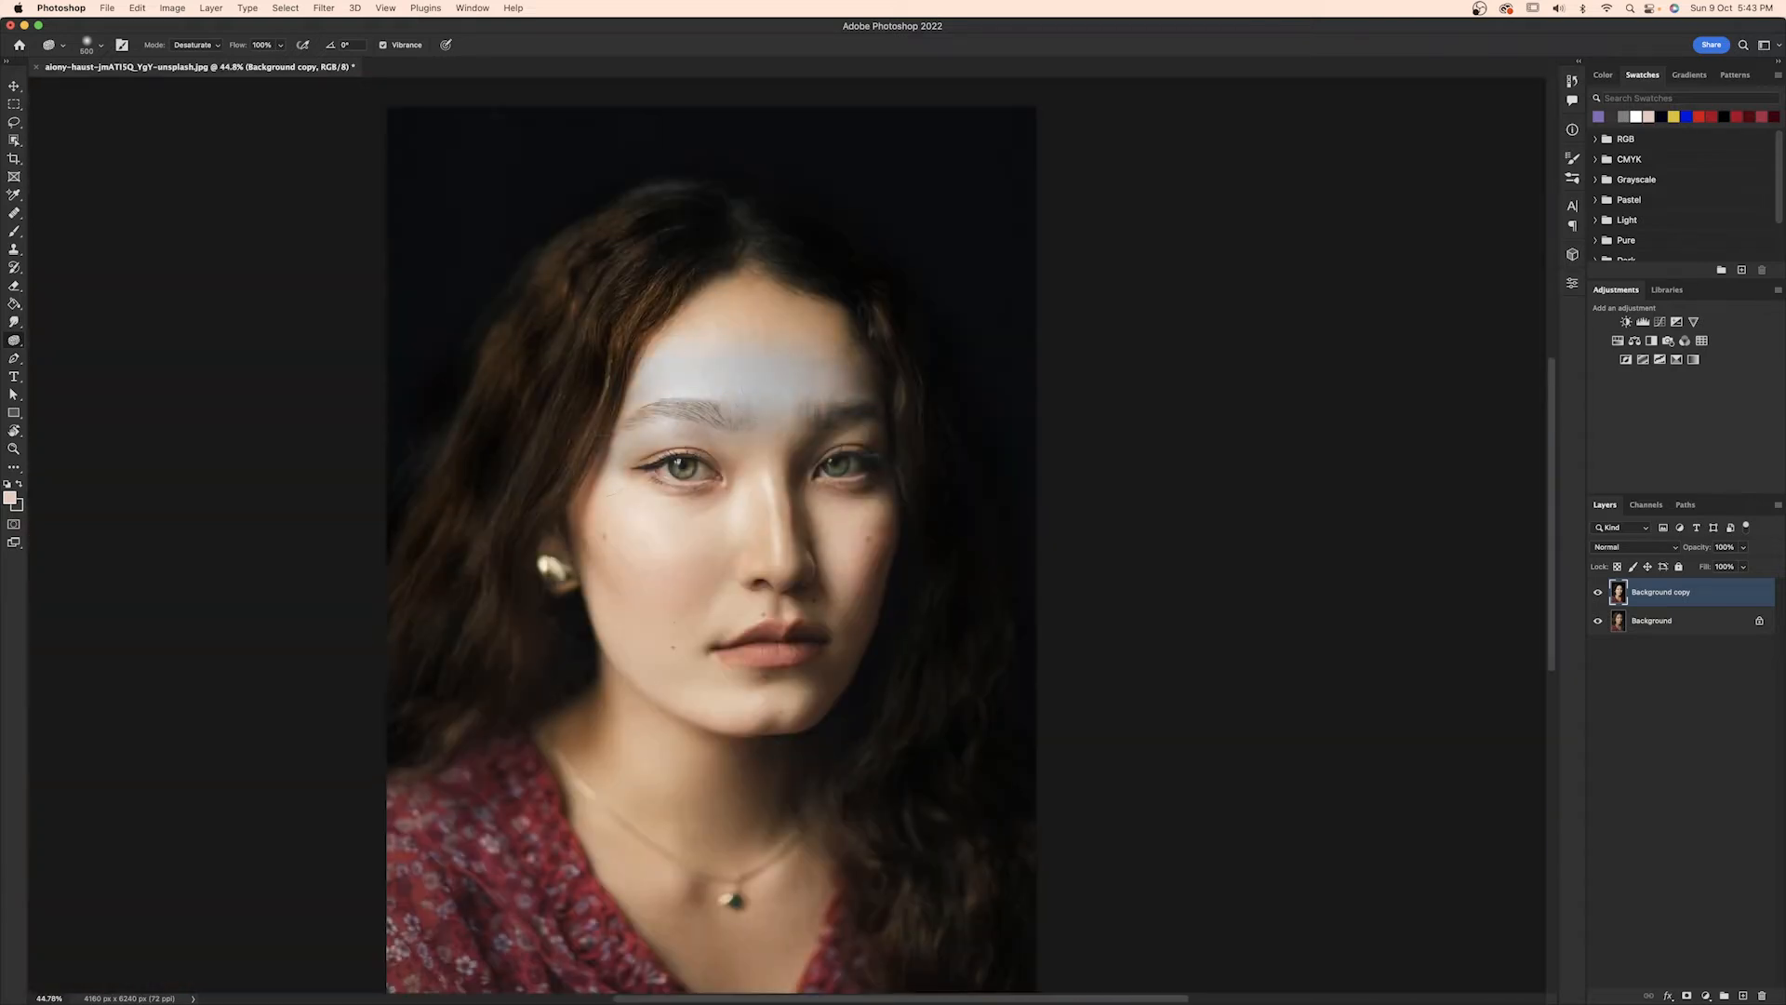
pyautogui.scroll(-1, 709, 465)
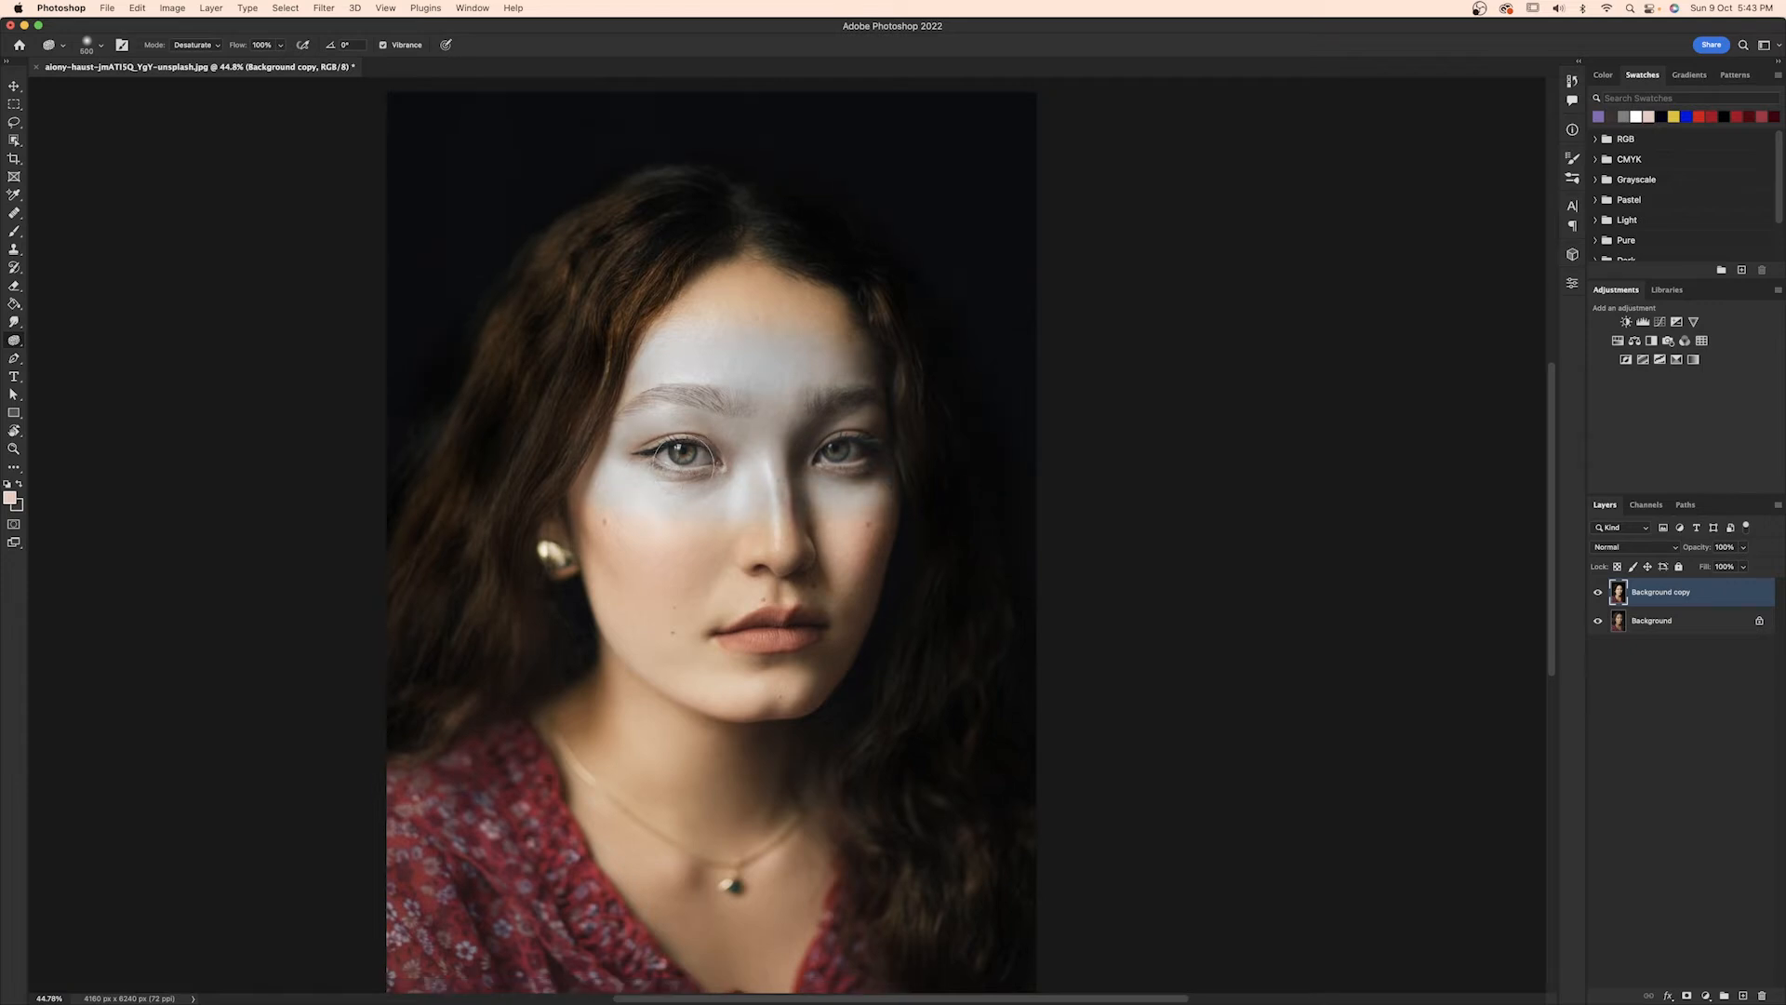
pyautogui.press('super+z')
pyautogui.press('super+z')
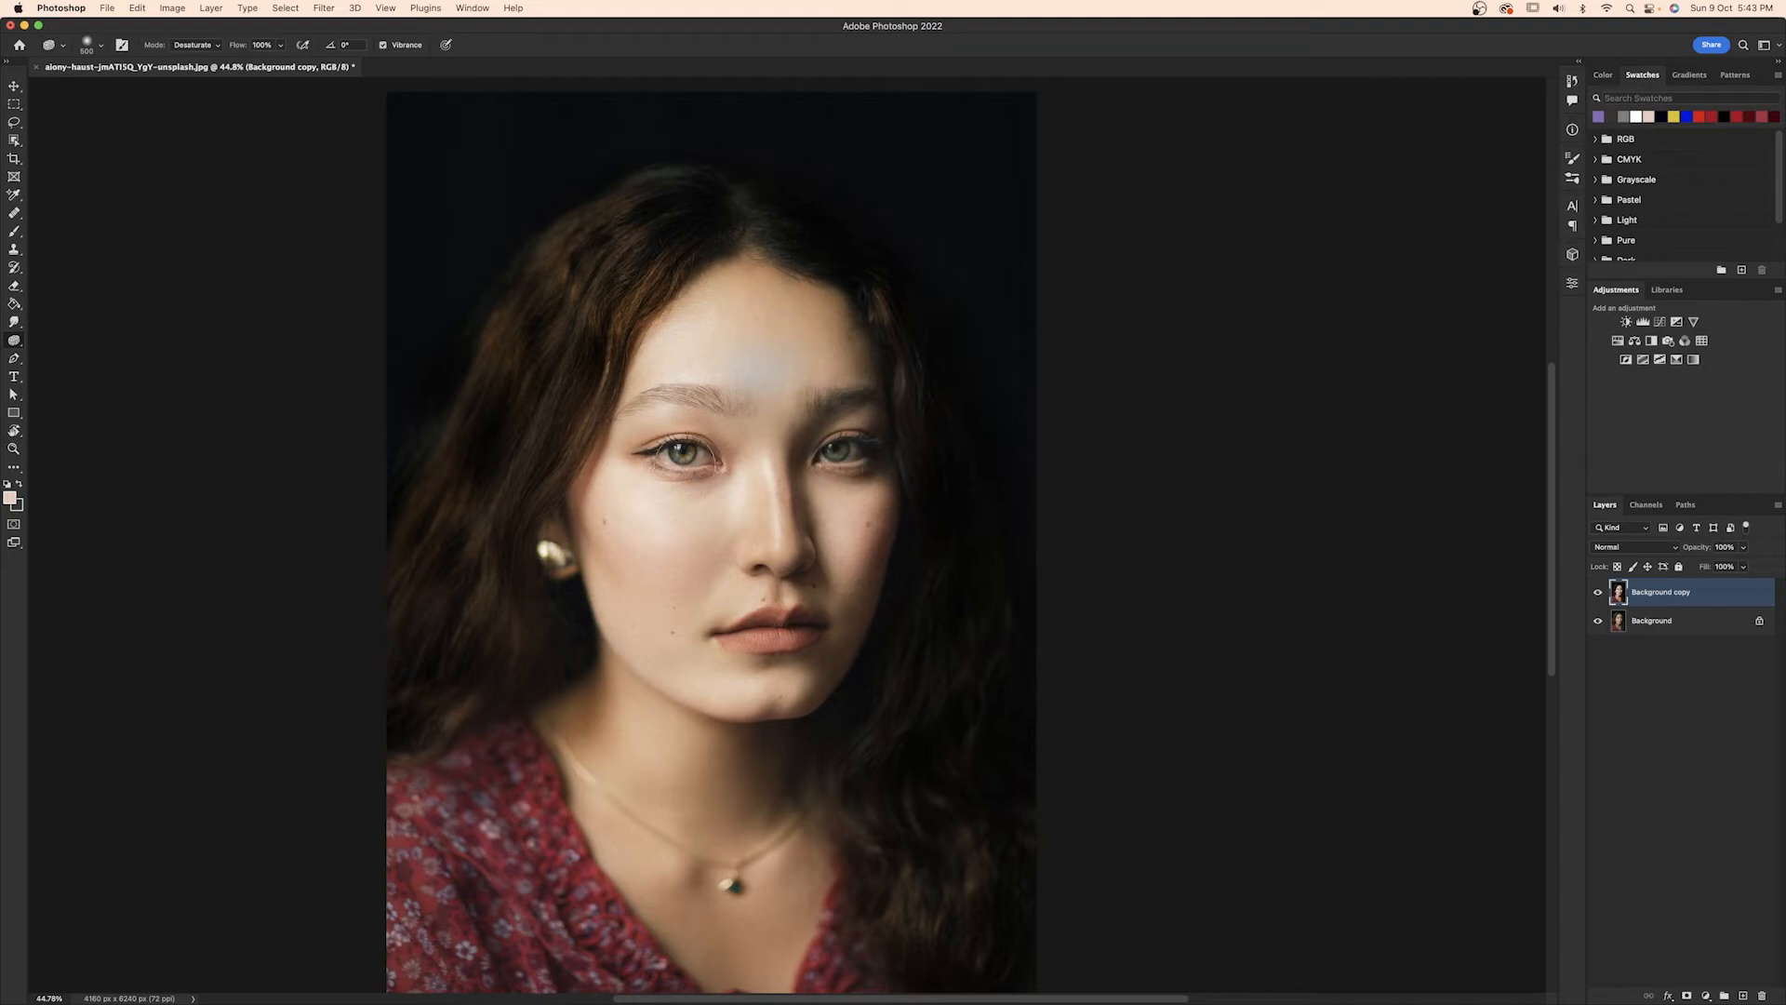
pyautogui.press('super+z')
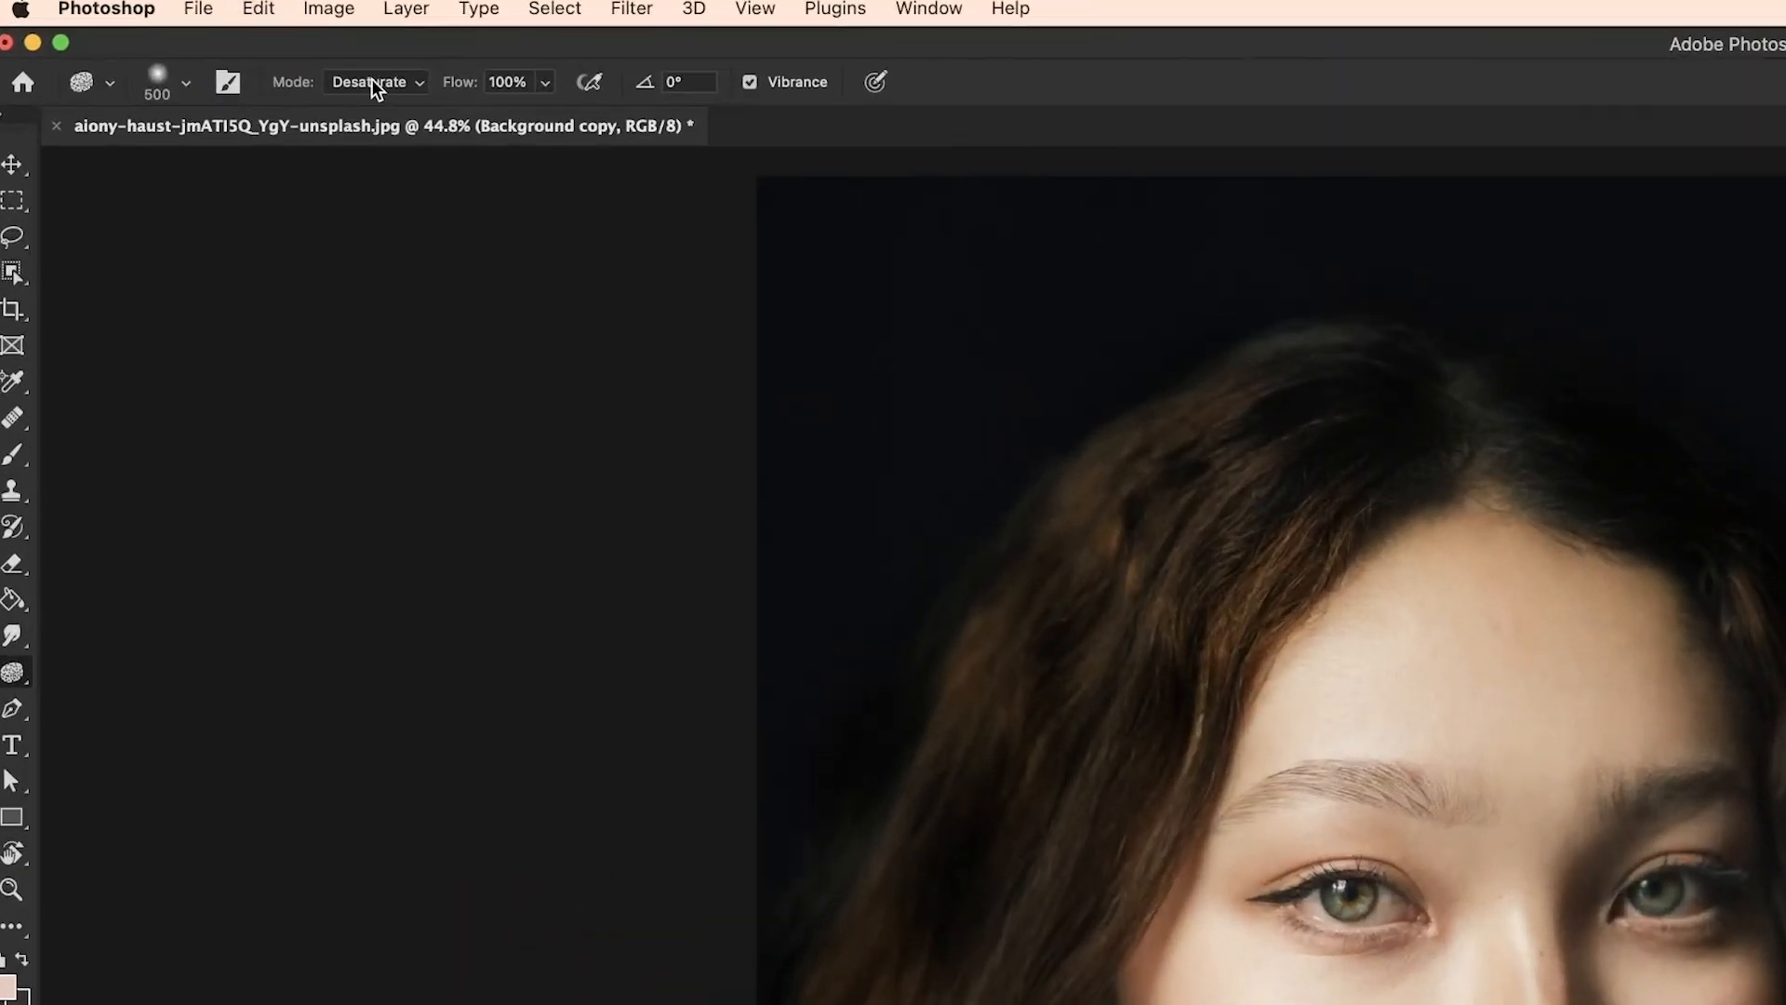
# Set the Sponge tool's mode to Saturate and try saturating the face at 100% flow.
pyautogui.click(372, 82)
pyautogui.click(370, 109)
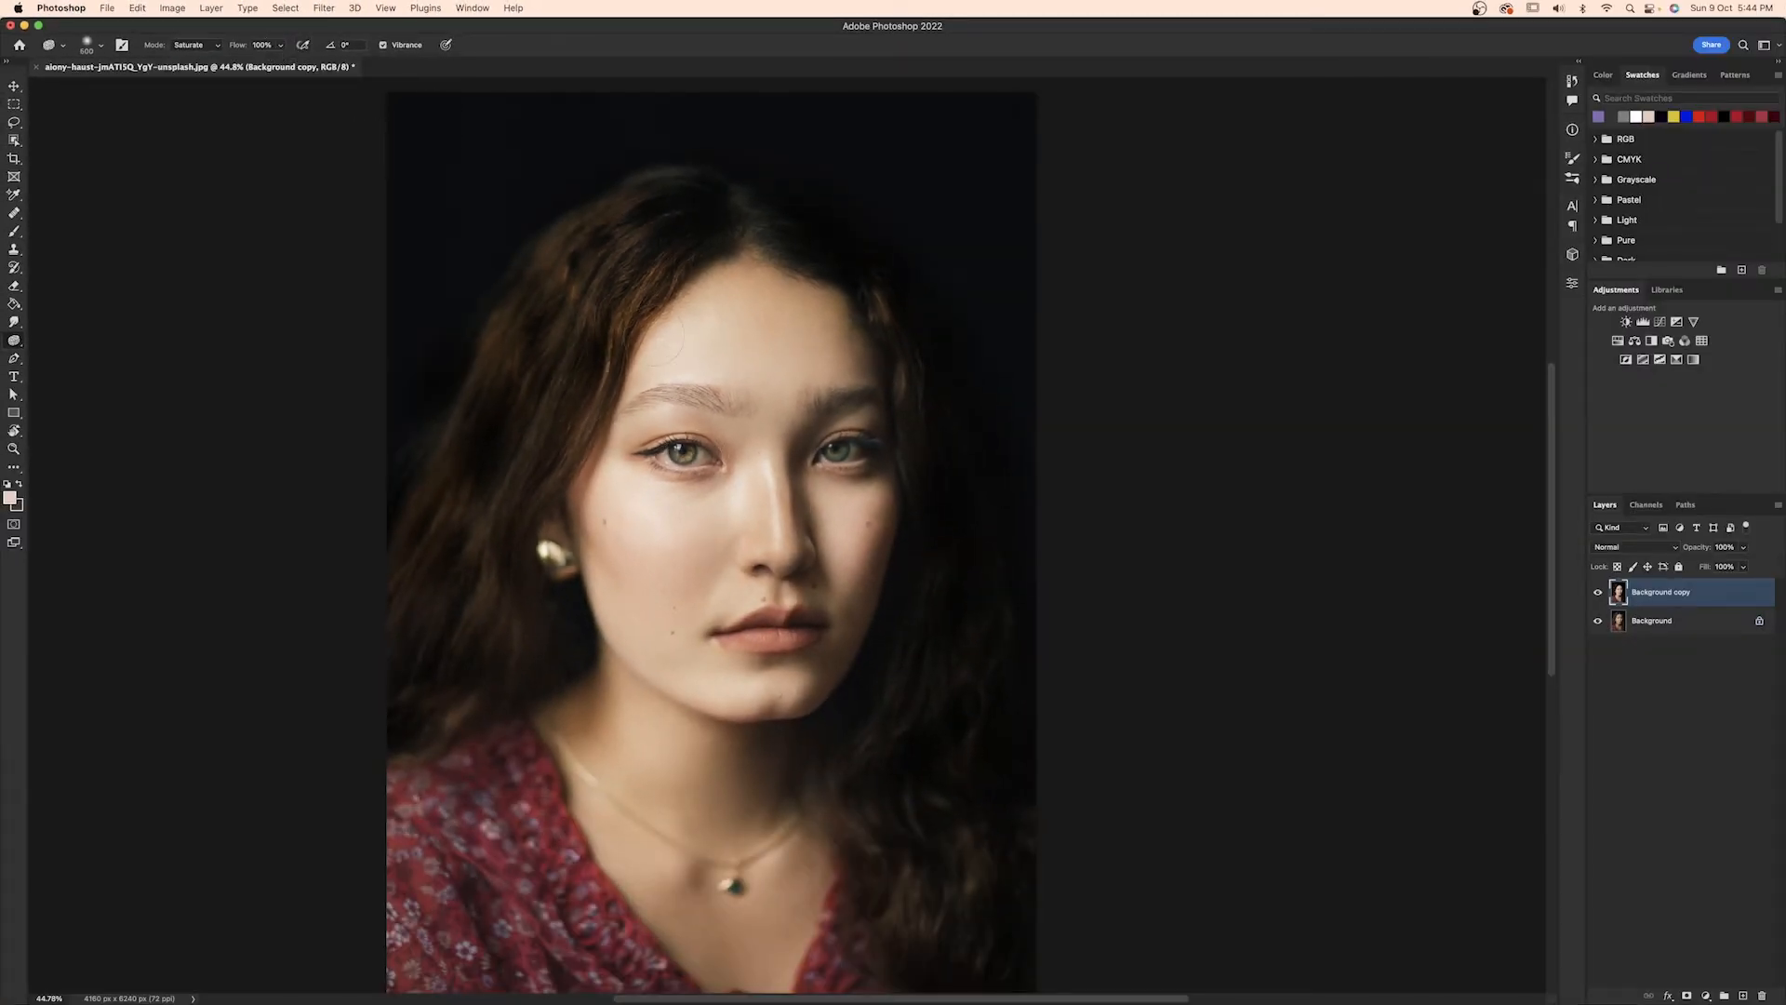
pyautogui.moveTo(651, 345)
pyautogui.mouseDown()
pyautogui.moveTo(848, 342)
pyautogui.moveTo(609, 367)
pyautogui.moveTo(818, 400)
pyautogui.moveTo(563, 456)
pyautogui.moveTo(651, 507)
pyautogui.moveTo(842, 544)
pyautogui.moveTo(595, 551)
pyautogui.moveTo(575, 583)
pyautogui.moveTo(777, 600)
pyautogui.mouseUp()
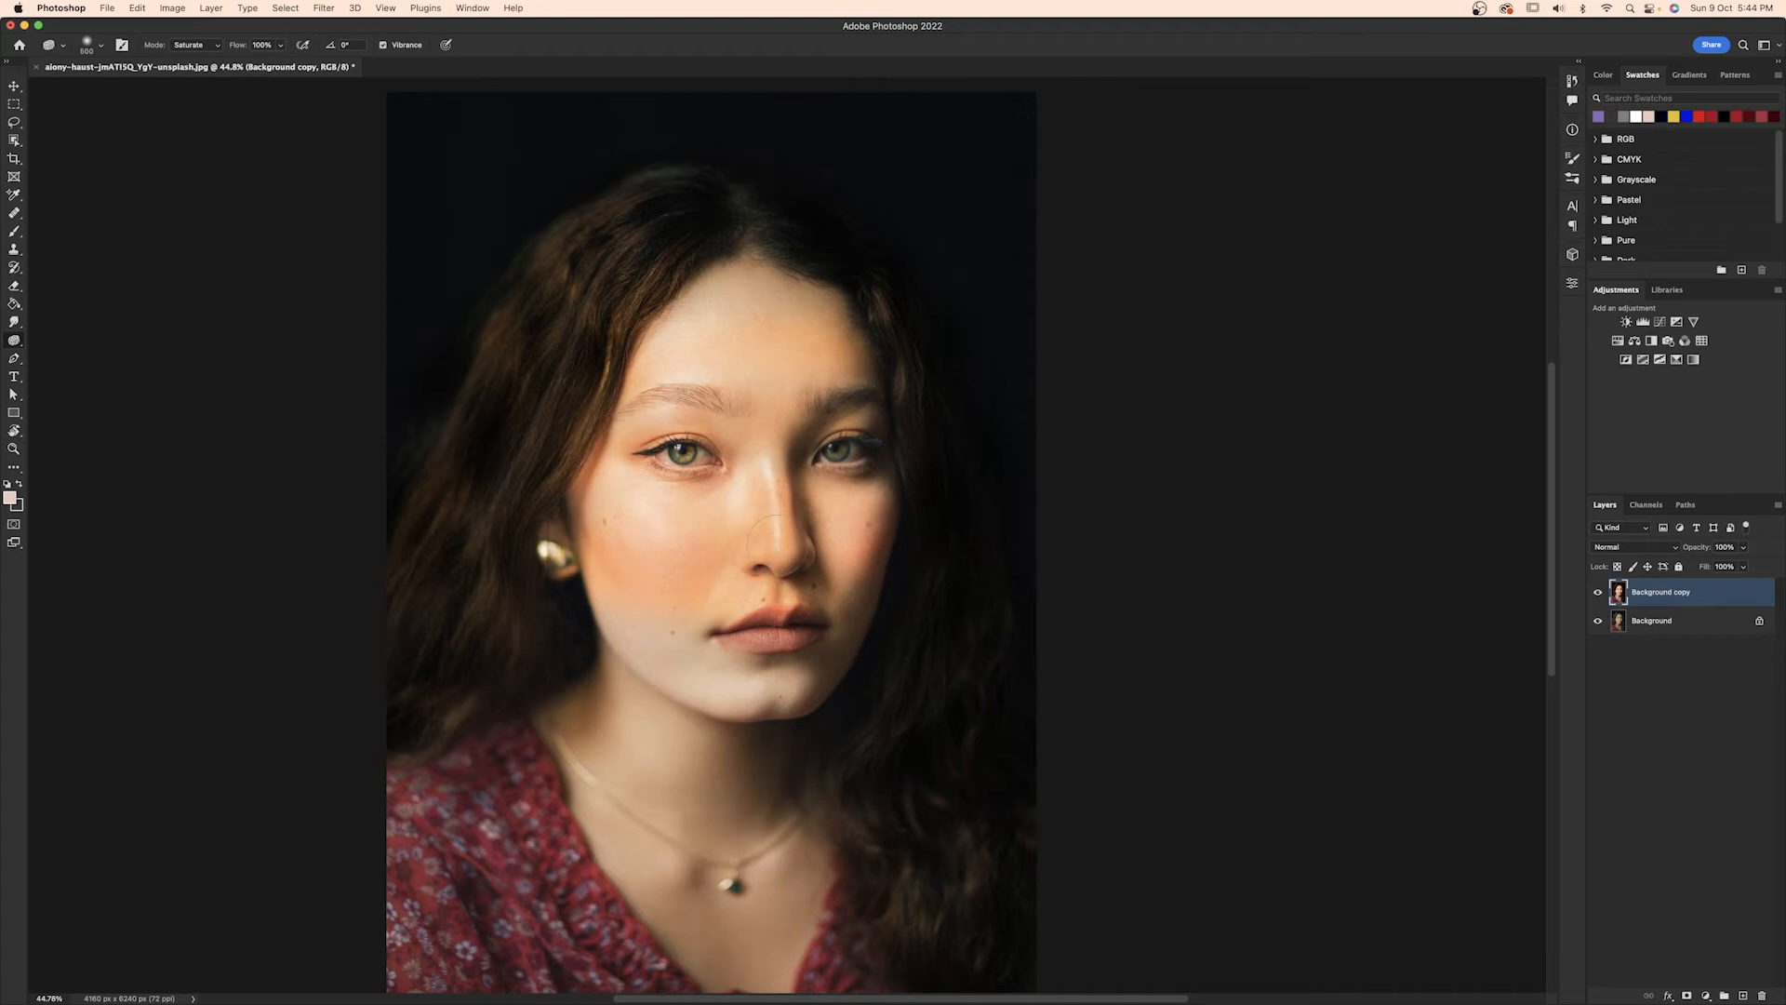
pyautogui.press('super+z')
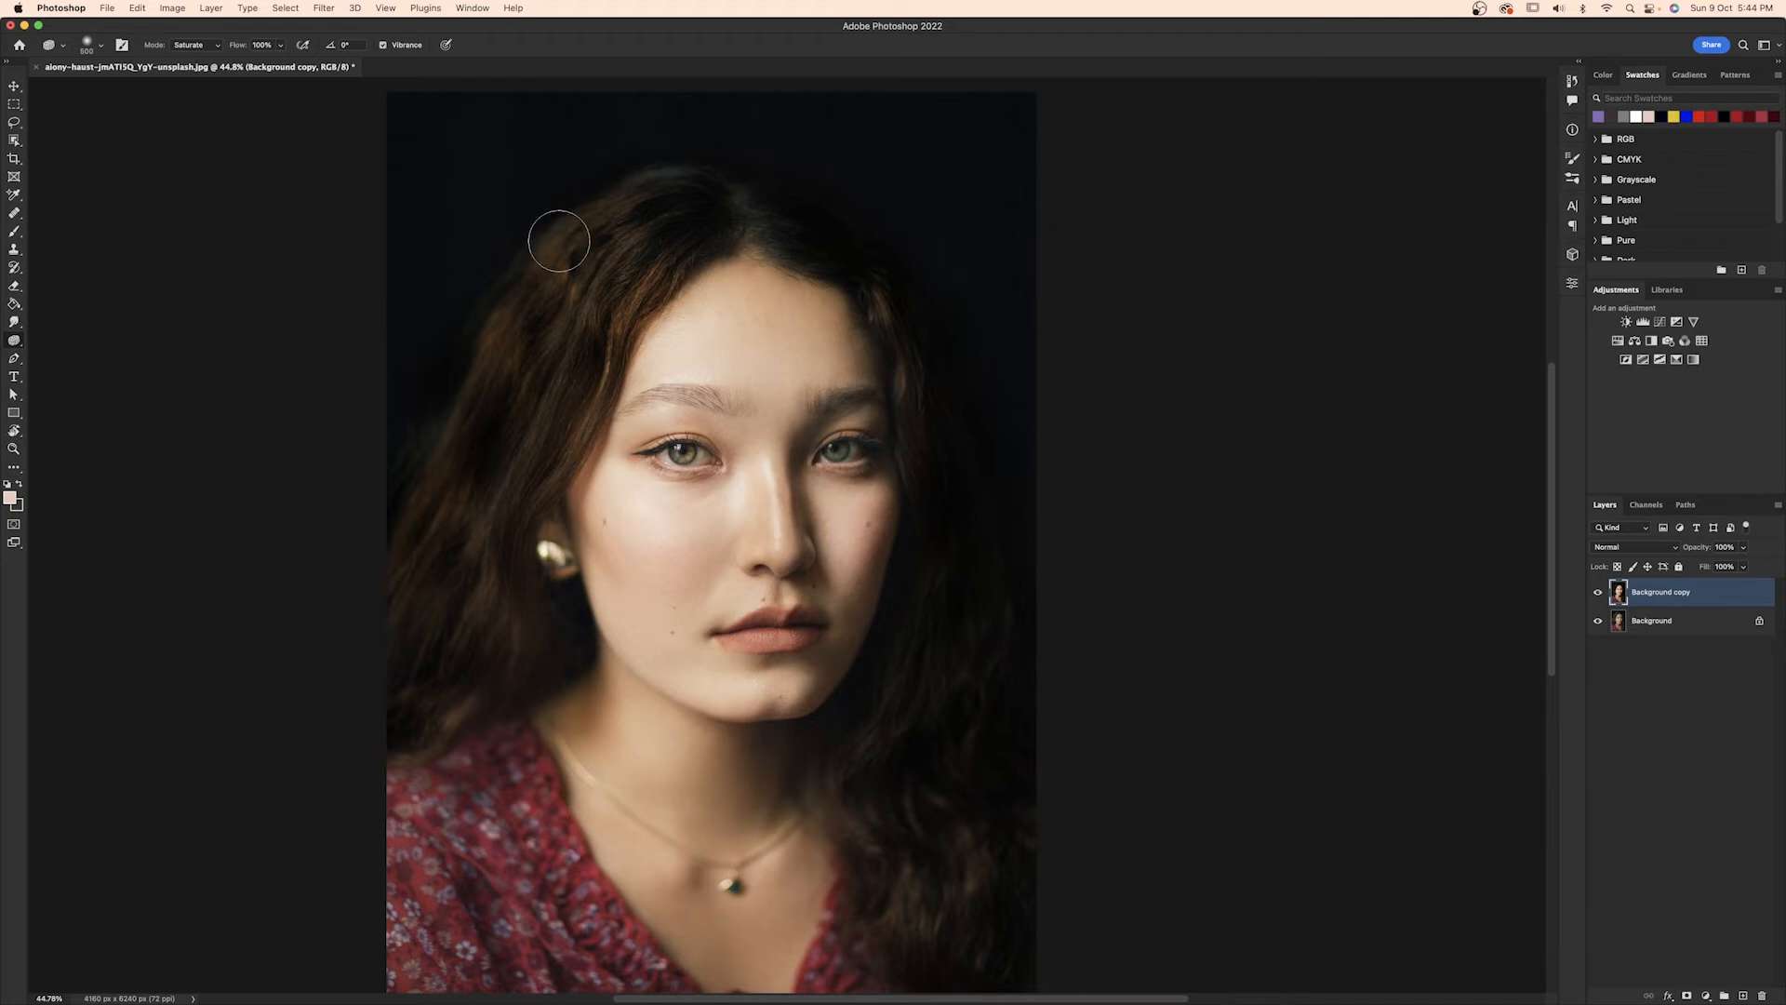
# Set the Sponge tool's flow to 25%.
pyautogui.click(261, 44)
pyautogui.write('25')
pyautogui.press('Return')
# Saturate the upper and lower lips with the Sponge tool, reducing the brush size to 125.
pyautogui.moveTo(795, 635); pyautogui.dragTo(848, 638)
pyautogui.press(']')
pyautogui.press(']')
pyautogui.press(']')
pyautogui.scroll(5, 842, 639)
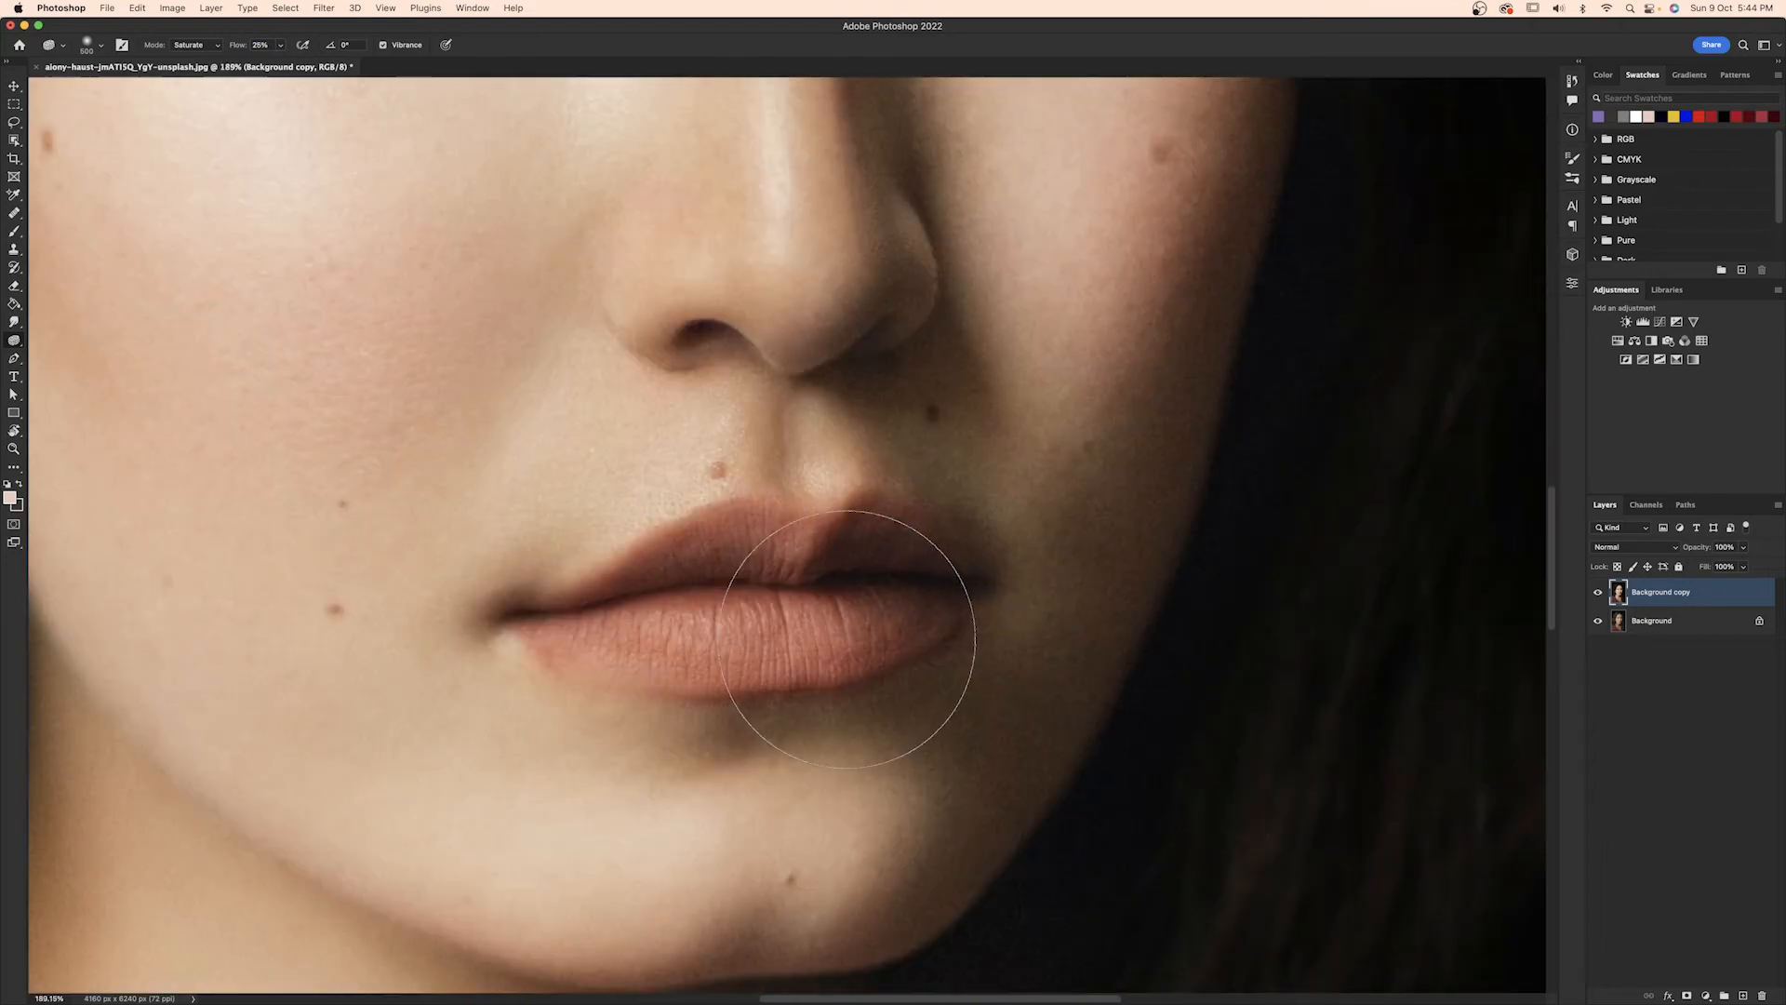
pyautogui.scroll(-2, 847, 639)
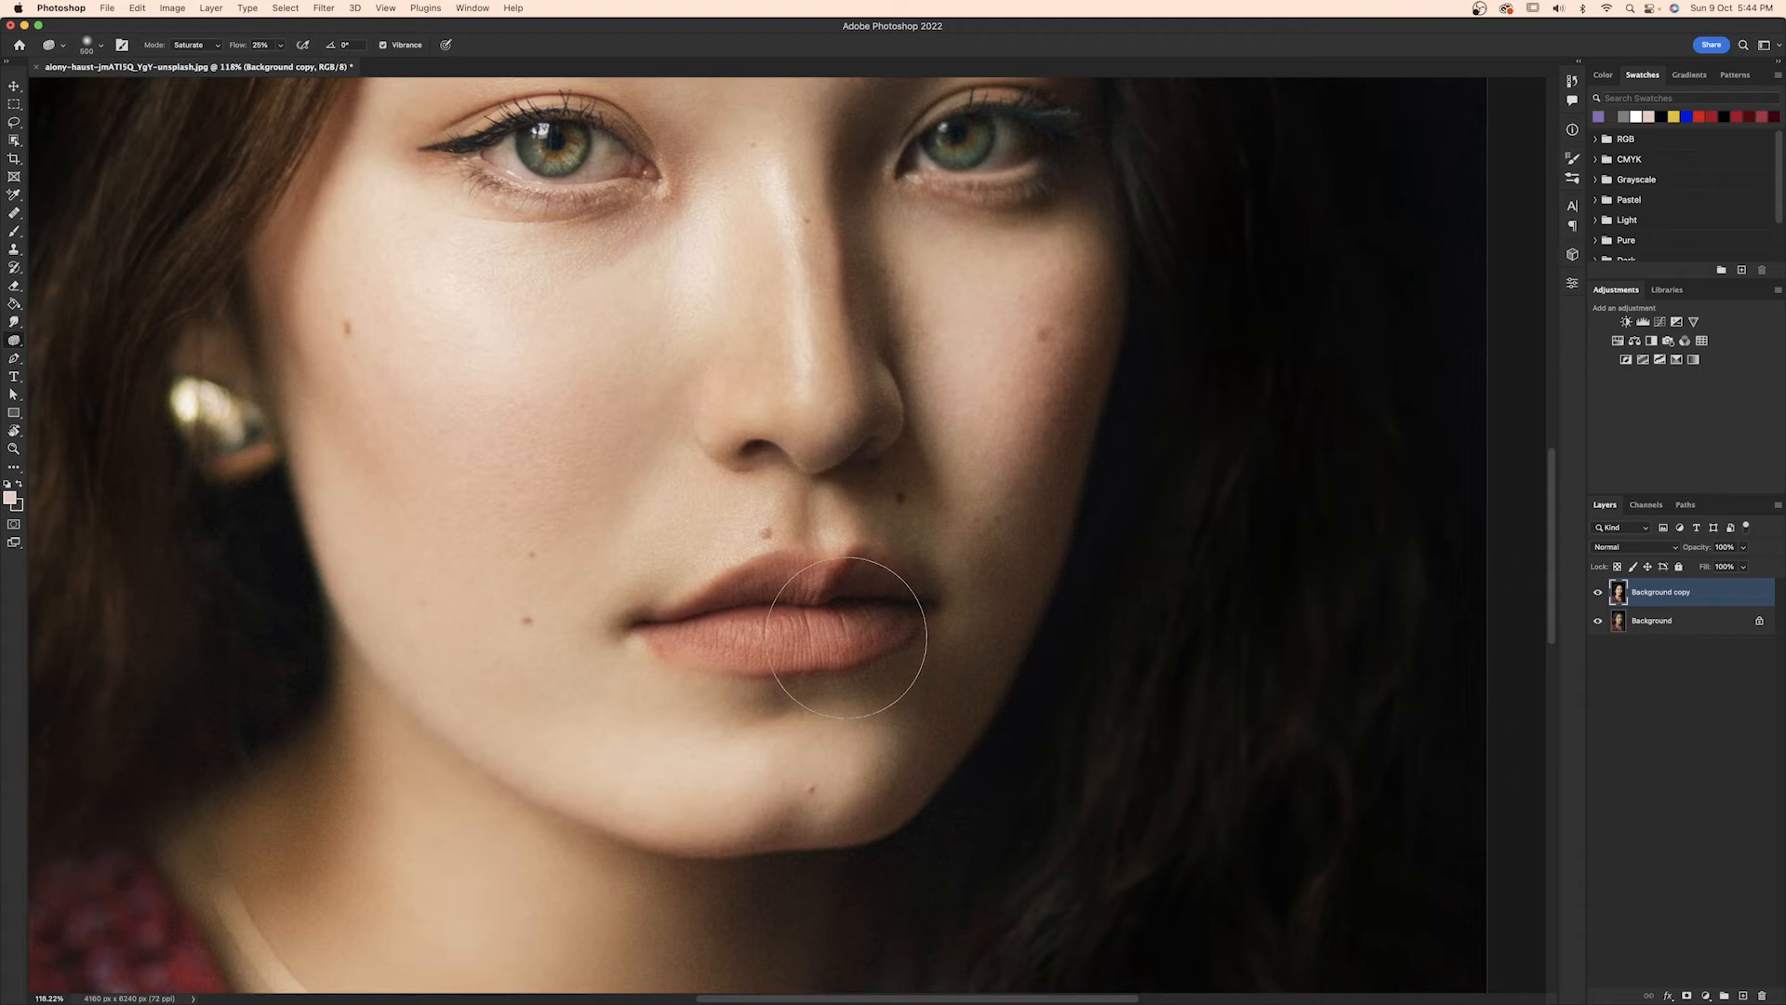
pyautogui.press('[')
pyautogui.press('[')
pyautogui.press('[')
pyautogui.press('[')
pyautogui.press('[')
pyautogui.press('[')
pyautogui.hscroll(1, 837, 636)
pyautogui.press('[')
pyautogui.moveTo(820, 579)
pyautogui.mouseDown()
pyautogui.moveTo(756, 575)
pyautogui.moveTo(693, 600)
pyautogui.moveTo(855, 574)
pyautogui.moveTo(895, 595)
pyautogui.moveTo(860, 616)
pyautogui.moveTo(652, 621)
pyautogui.mouseUp()
pyautogui.moveTo(806, 638)
pyautogui.mouseDown()
pyautogui.moveTo(667, 621)
pyautogui.moveTo(819, 595)
pyautogui.moveTo(829, 648)
pyautogui.moveTo(655, 625)
pyautogui.moveTo(782, 586)
pyautogui.moveTo(905, 590)
pyautogui.moveTo(849, 629)
pyautogui.moveTo(915, 636)
pyautogui.moveTo(807, 579)
pyautogui.moveTo(644, 619)
pyautogui.moveTo(838, 645)
pyautogui.moveTo(870, 619)
pyautogui.mouseUp()
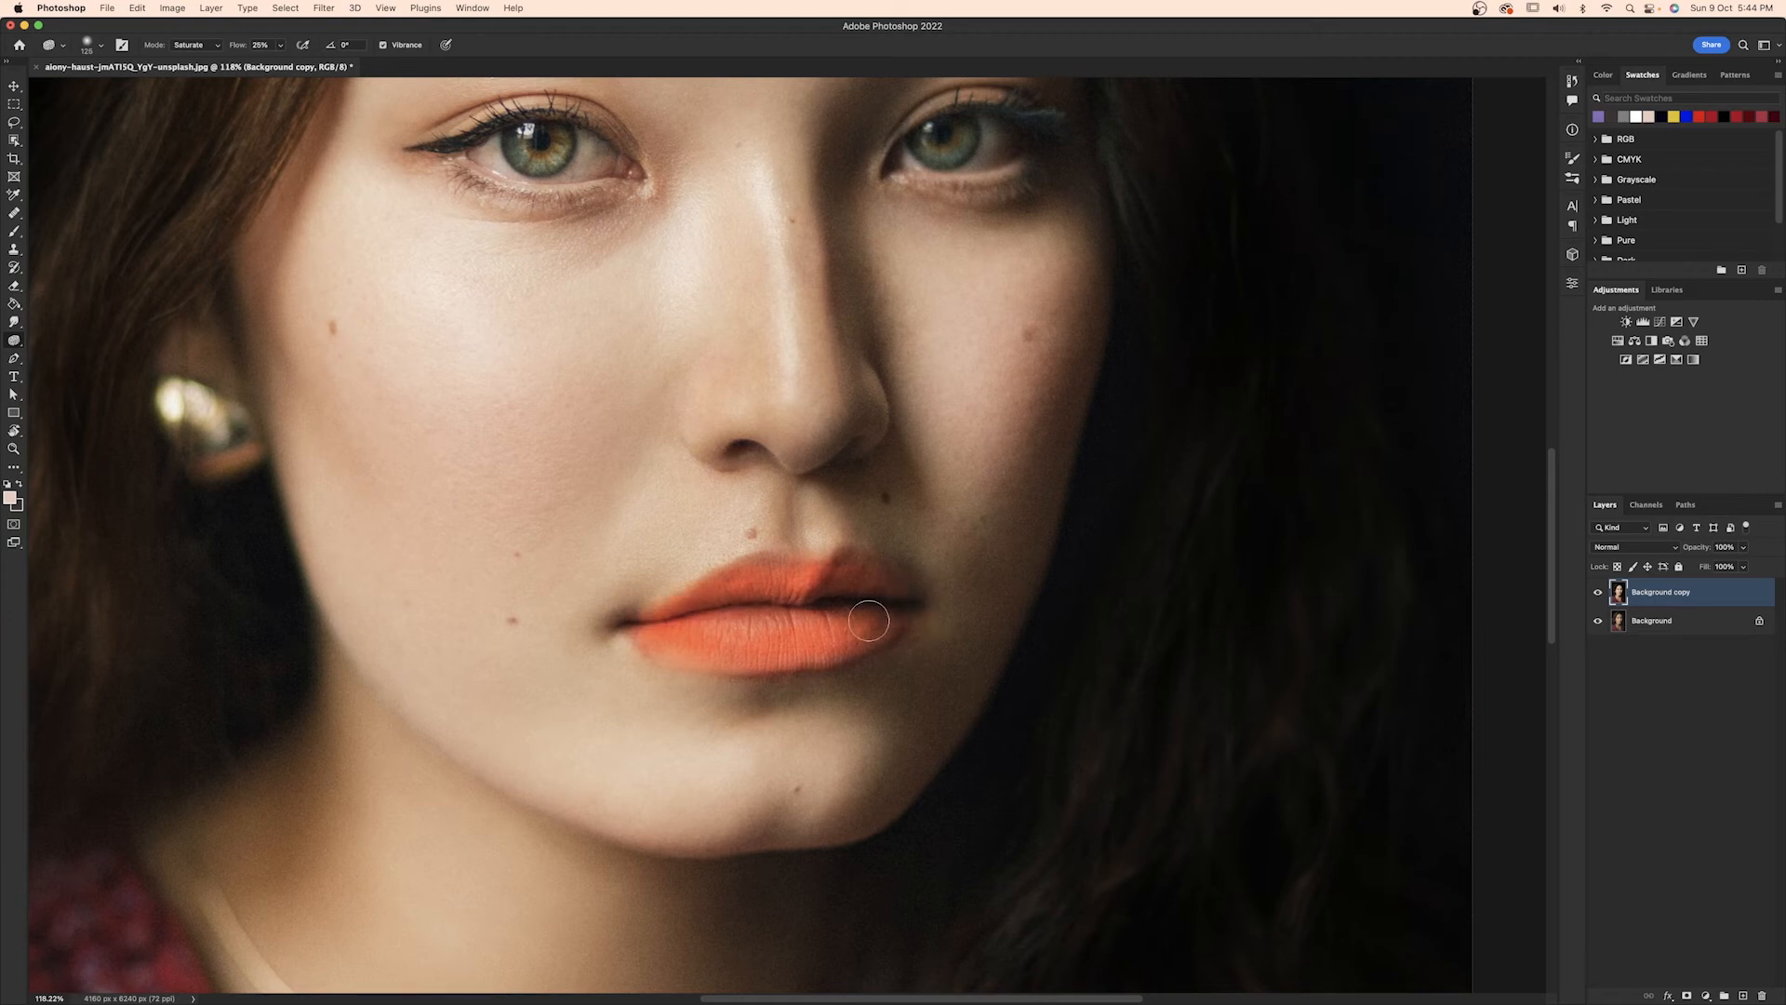
# Examine the retouched portrait at 100% magnification and as a whole.
pyautogui.scroll(-5, 868, 620)
pyautogui.scroll(3, 869, 620)
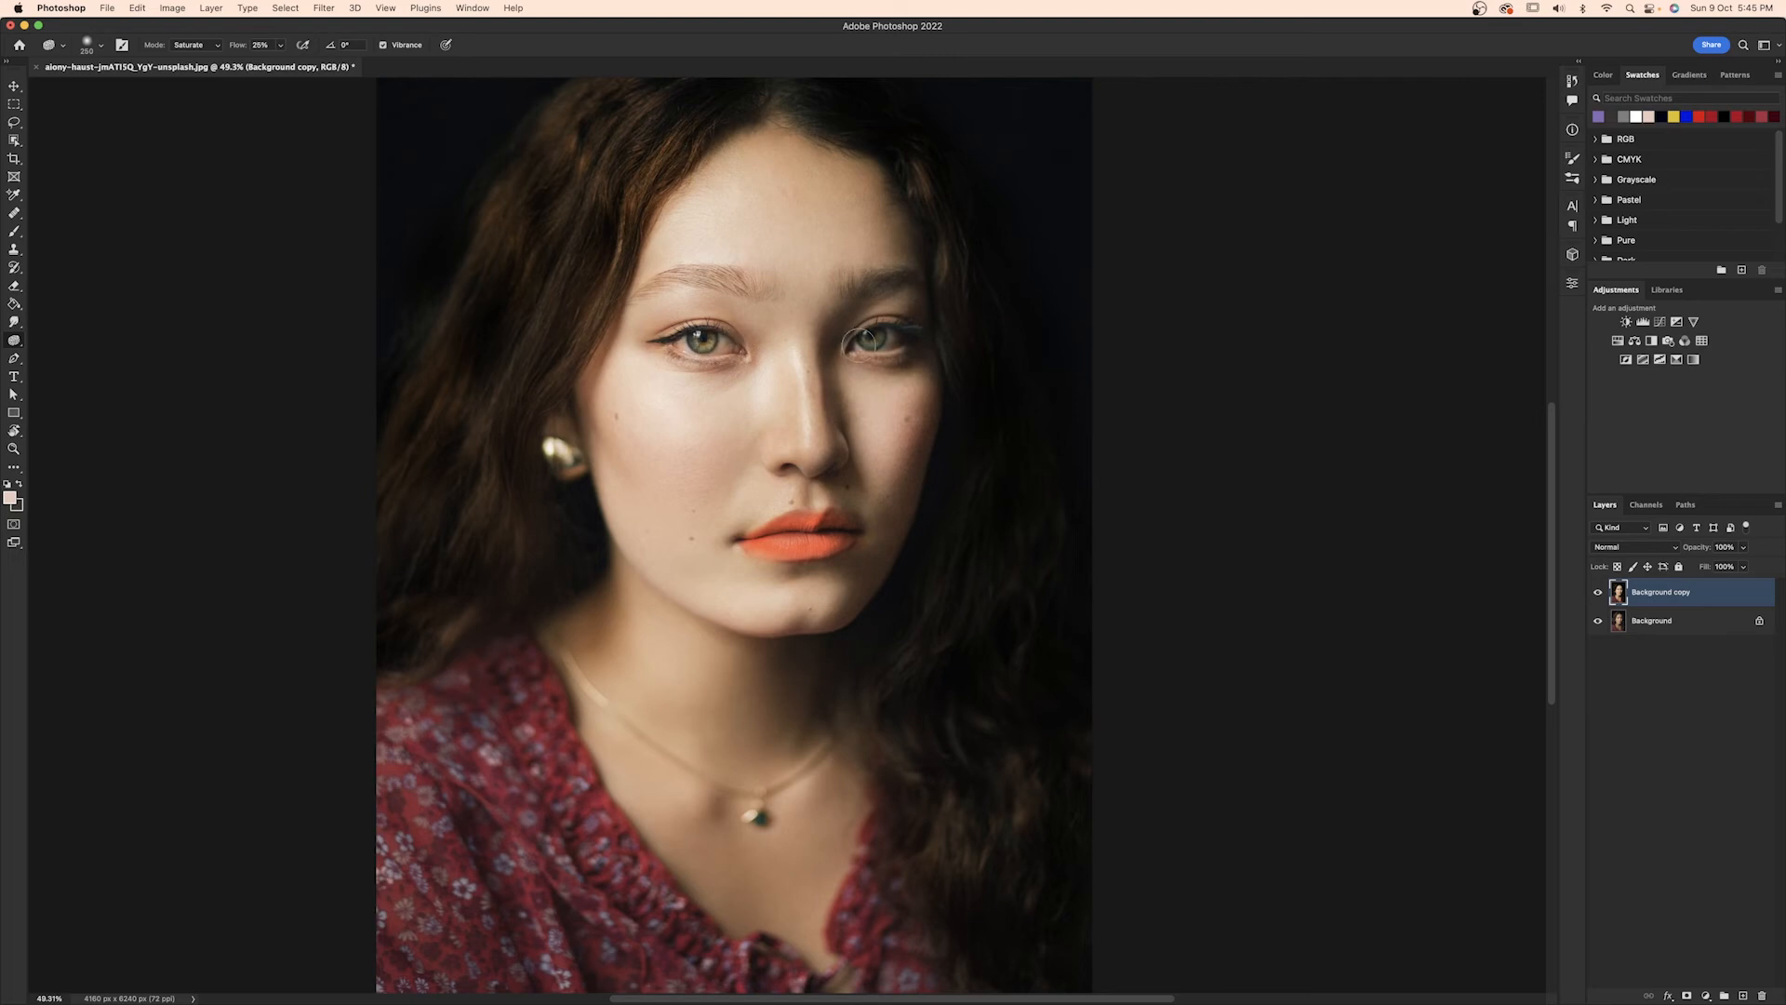
pyautogui.scroll(5, 948, 363)
pyautogui.hscroll(2, 949, 363)
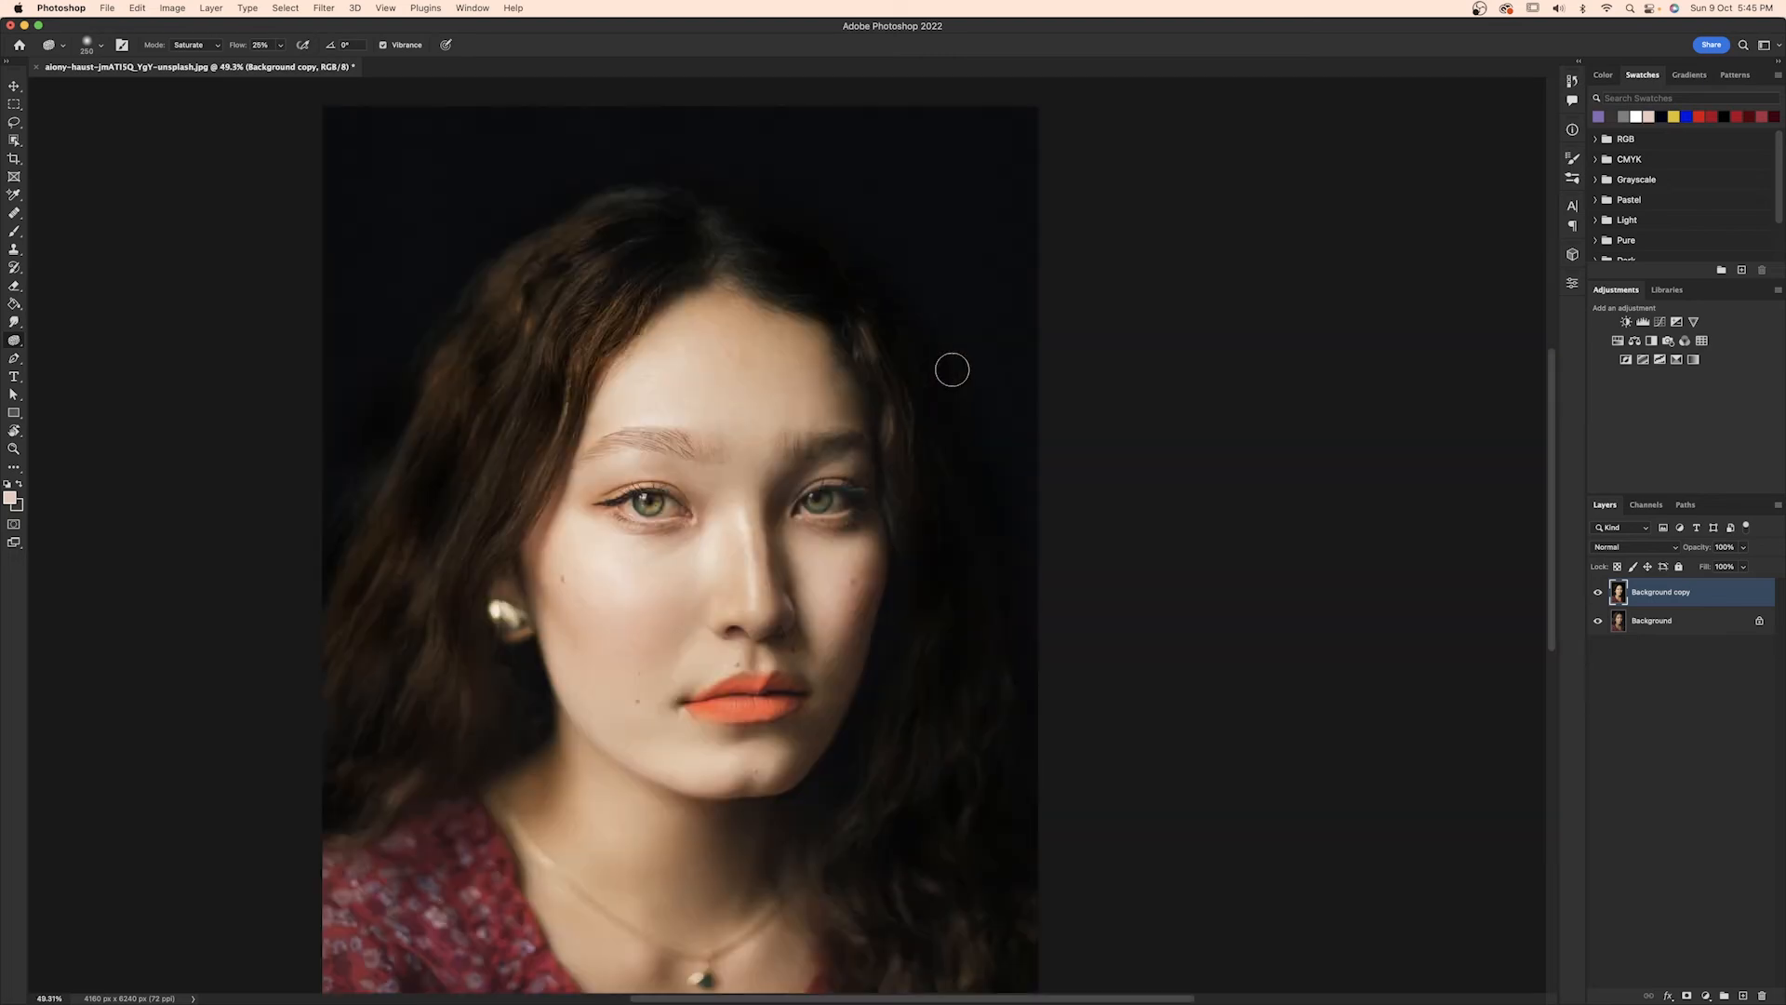
pyautogui.press('super+1')
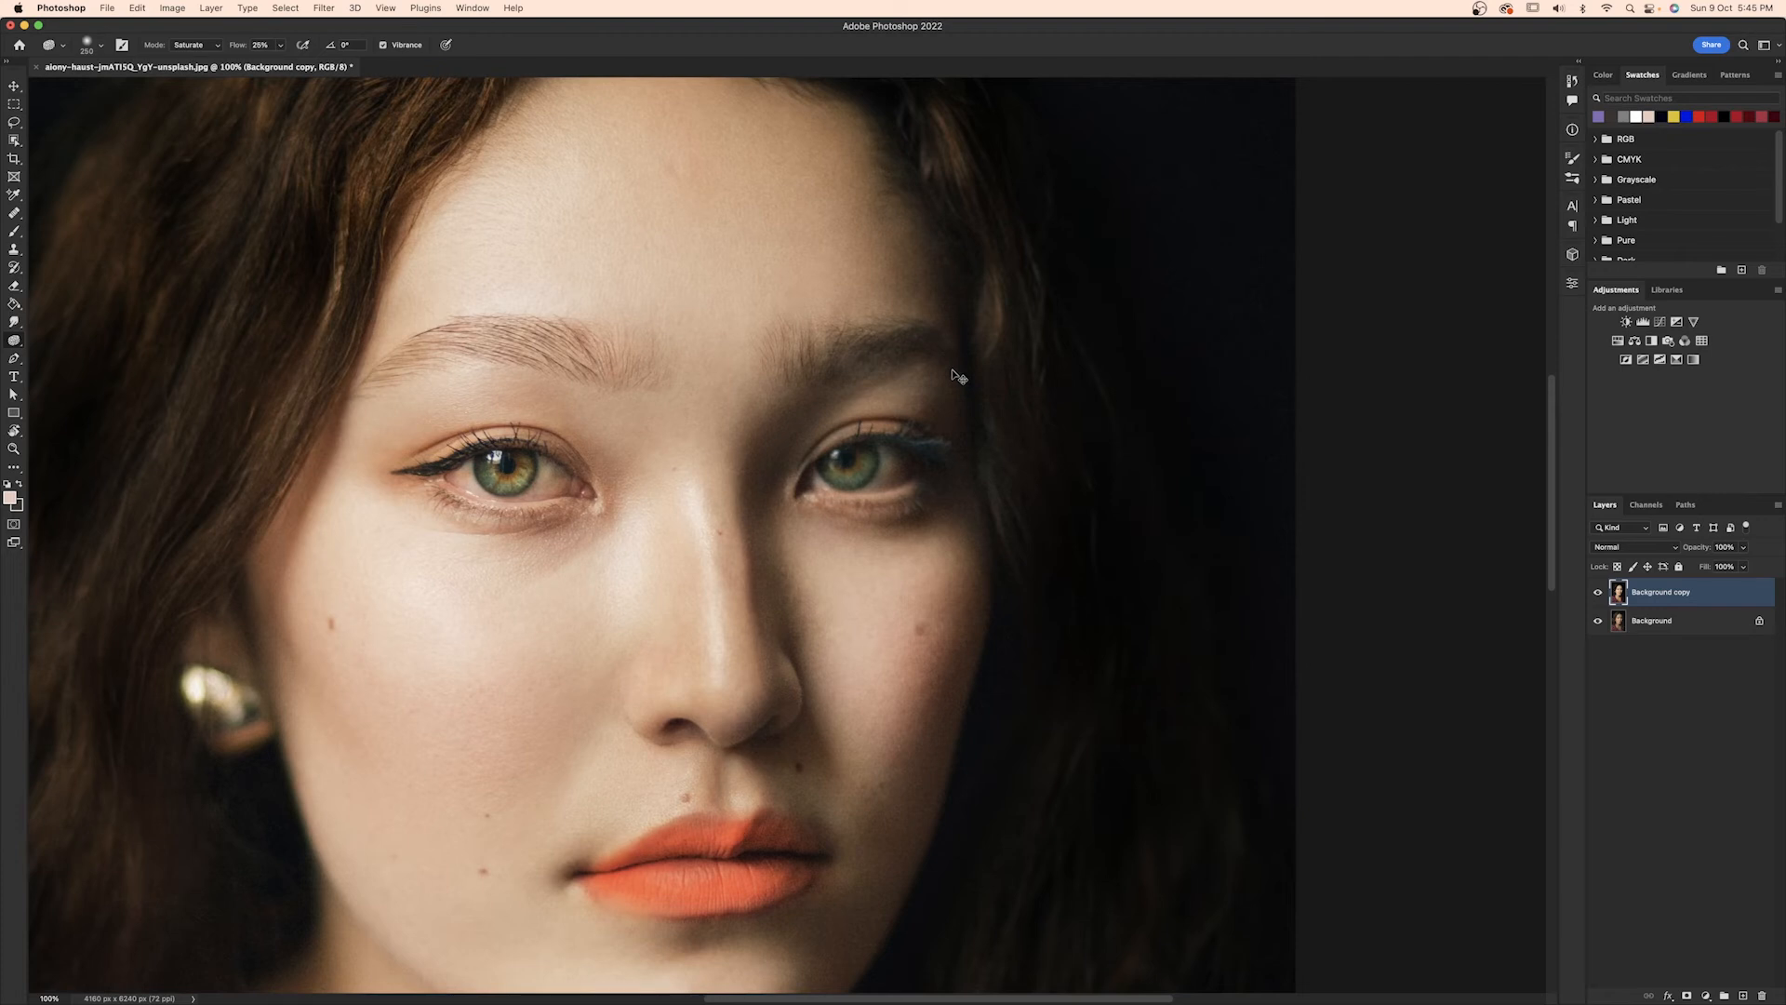
pyautogui.press('super+0')
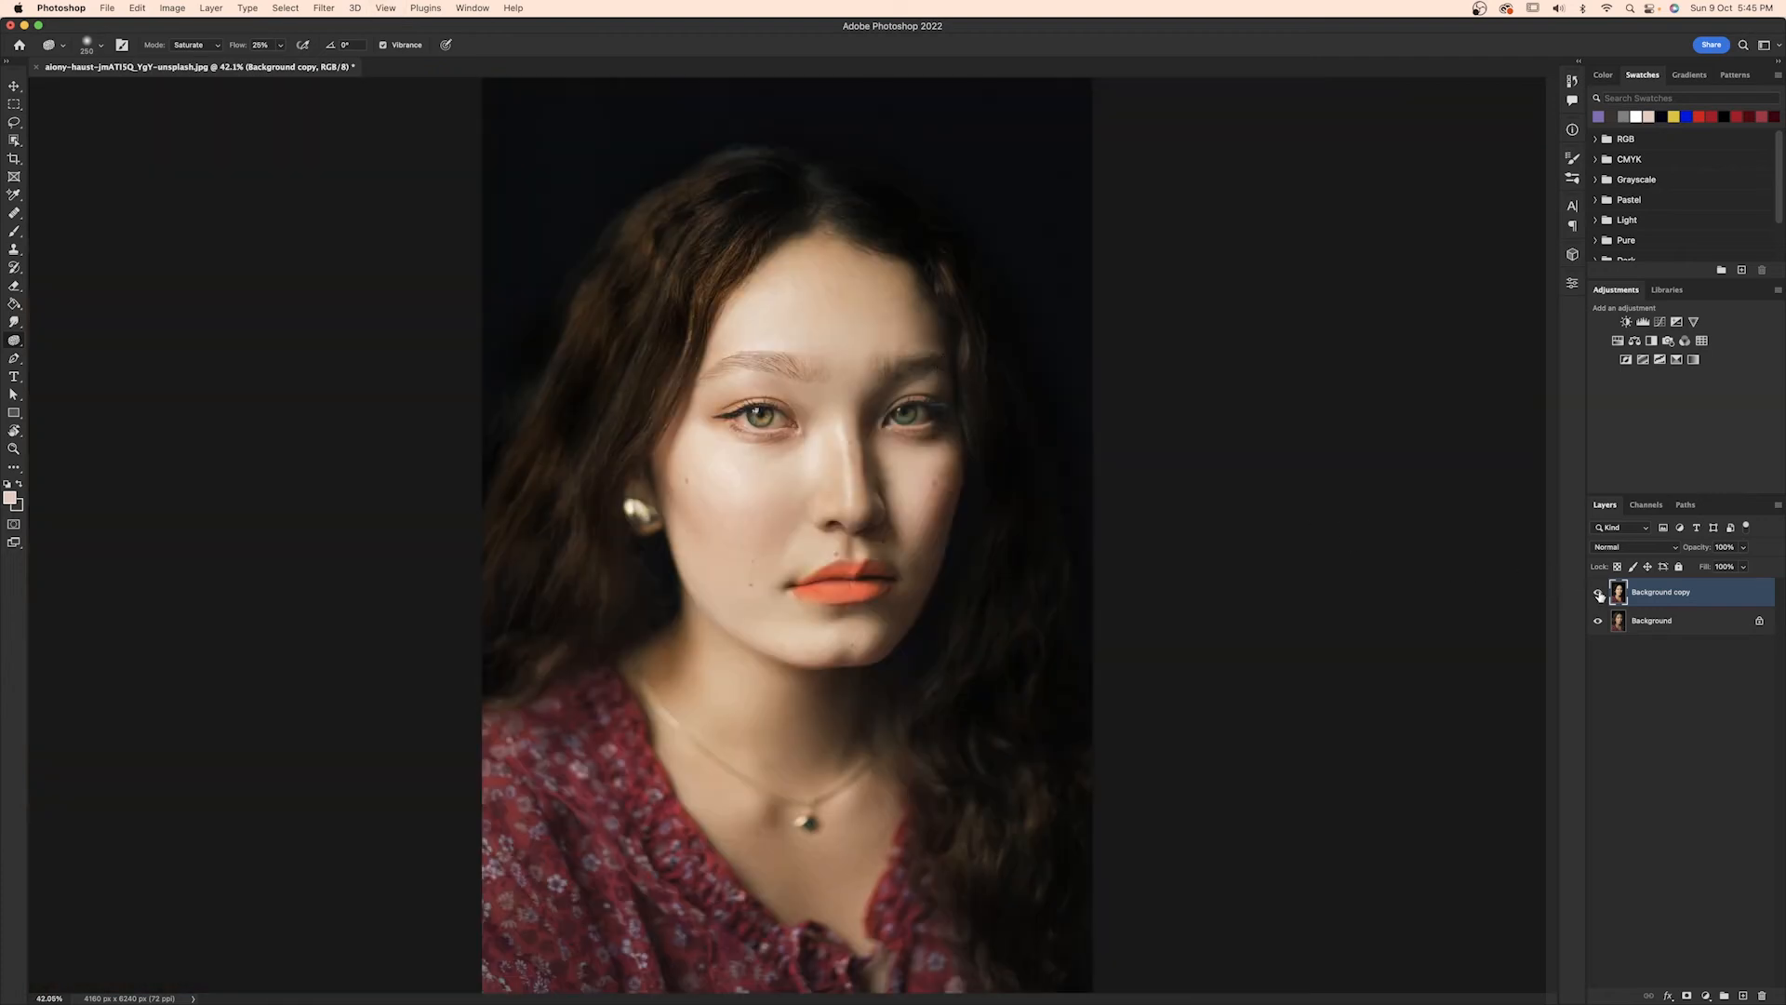